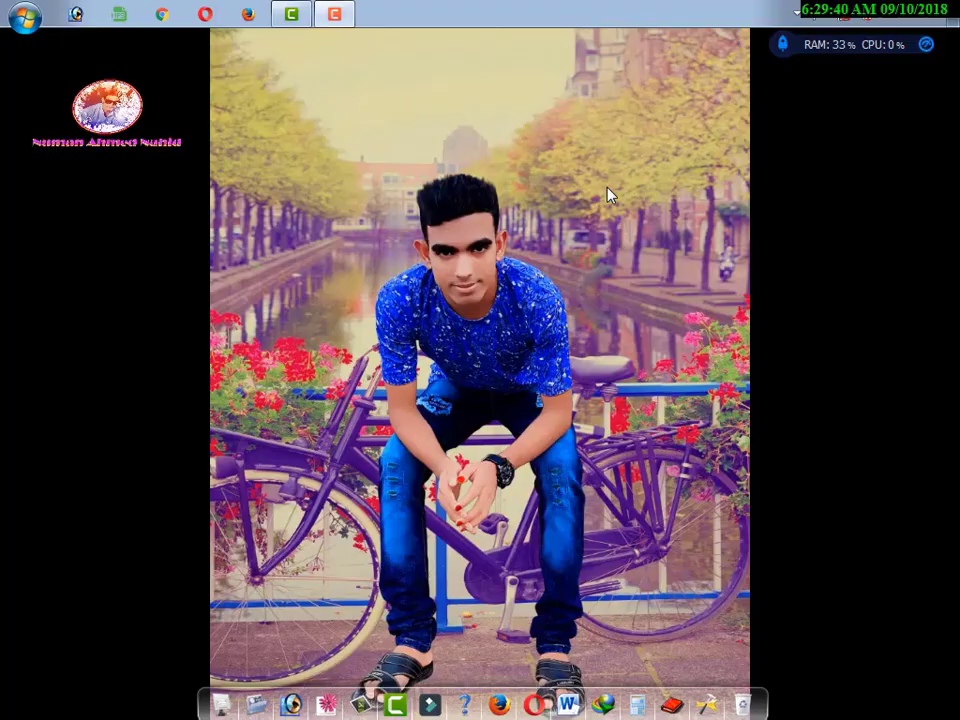
Refresh the Windows desktop and launch Adobe Photoshop from the taskbar quick-launch icon.
right_click(550, 220)
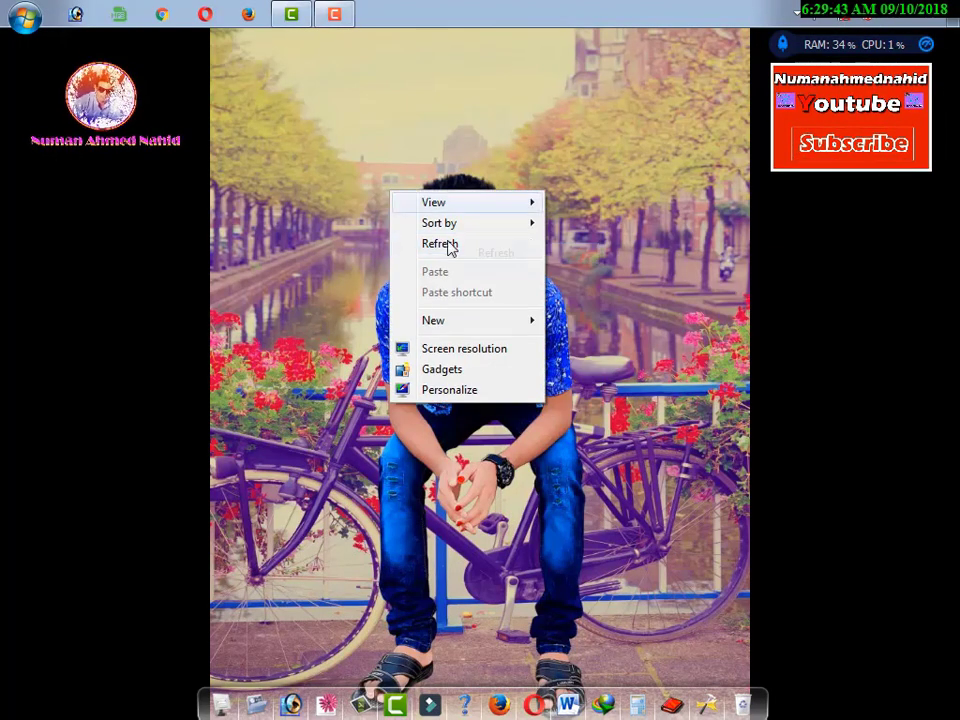
left_click(430, 215)
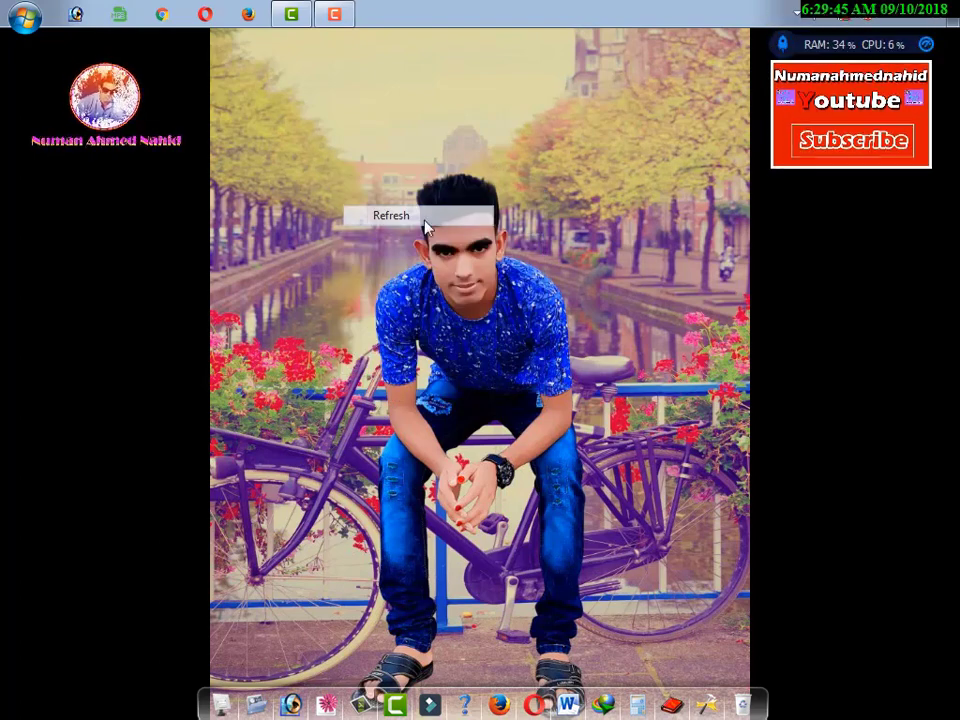
left_click(79, 14)
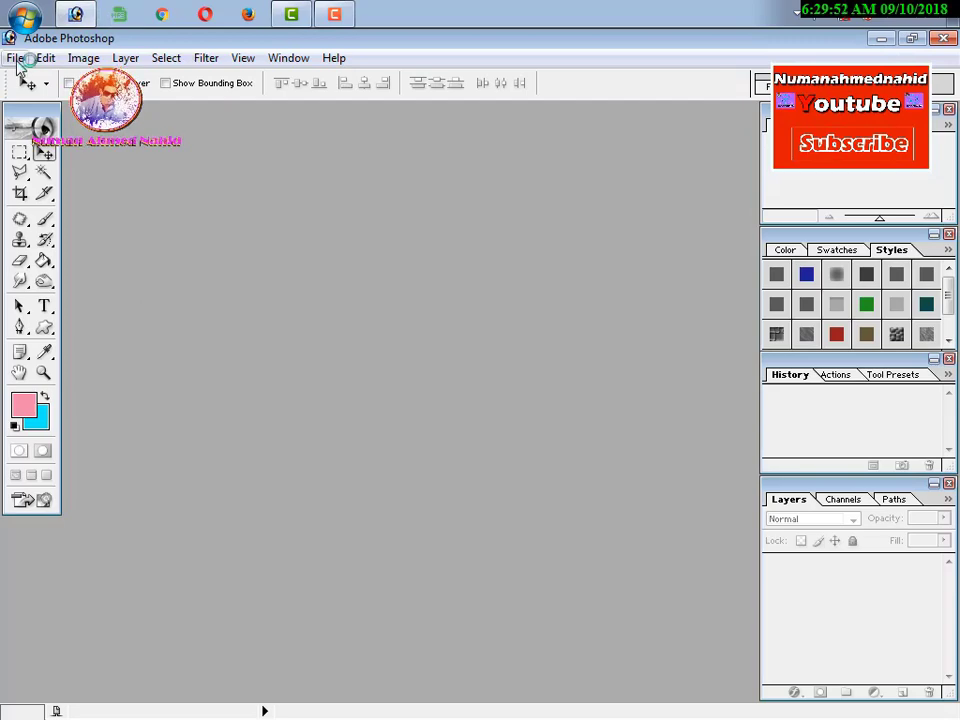
Create a new 4 x 6 preset document and rotate the canvas 90° to landscape.
left_click(15, 58)
left_click(40, 75)
left_click(540, 280)
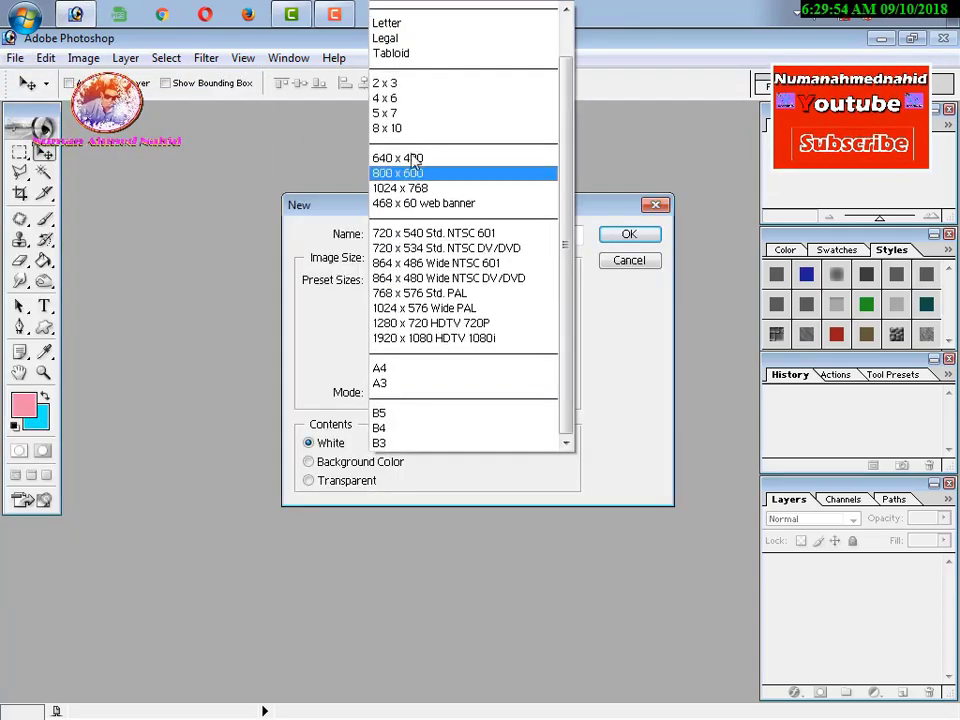
left_click(411, 100)
left_click(629, 234)
left_click(83, 58)
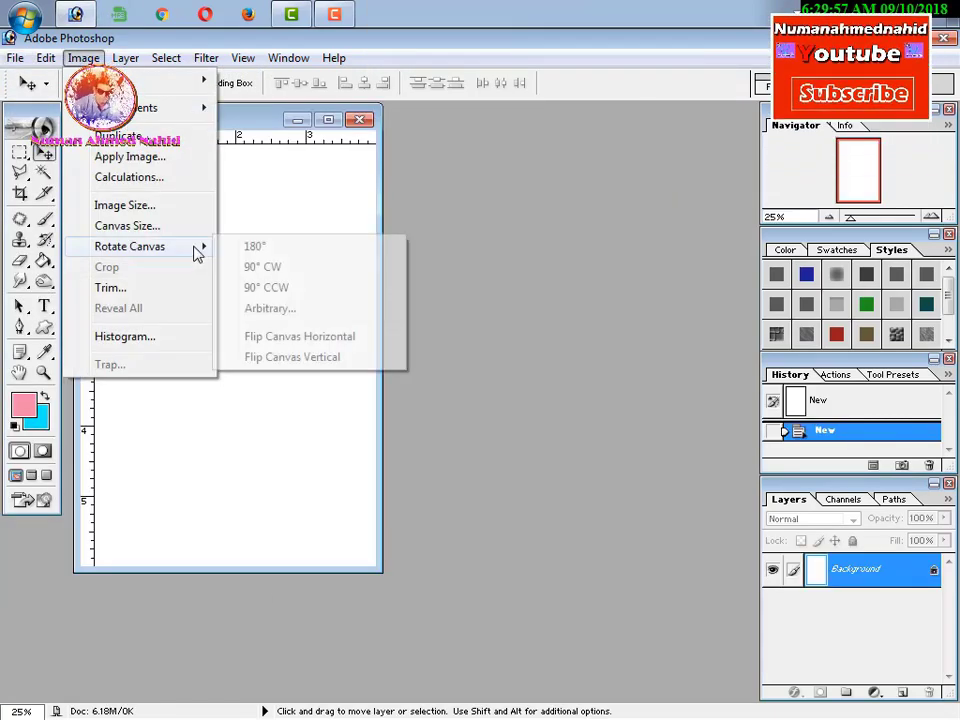
left_click(266, 268)
left_click_drag(329, 128, 392, 193)
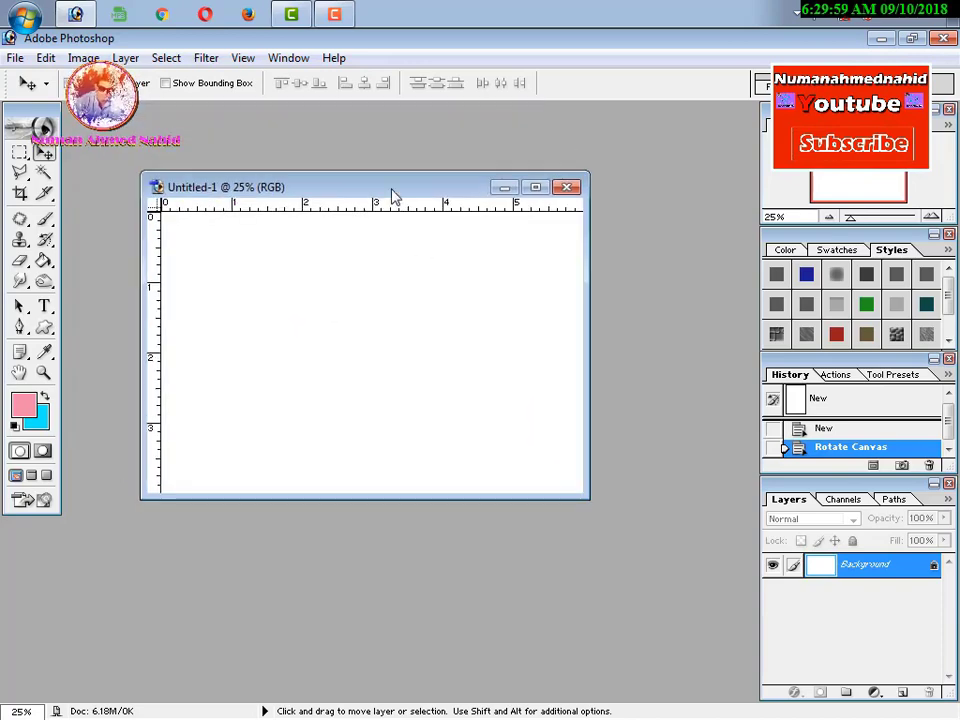
Add a new layer and fill it with cyan as the background colour.
left_click(899, 692)
left_click(40, 420)
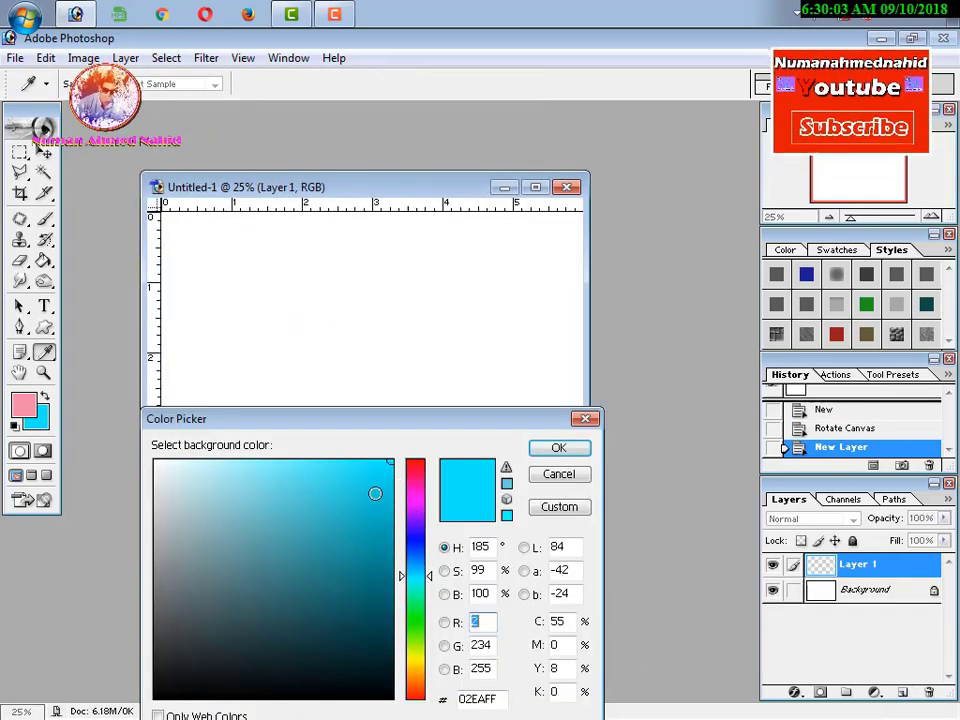
key("Return")
key("ctrl+BackSpace")
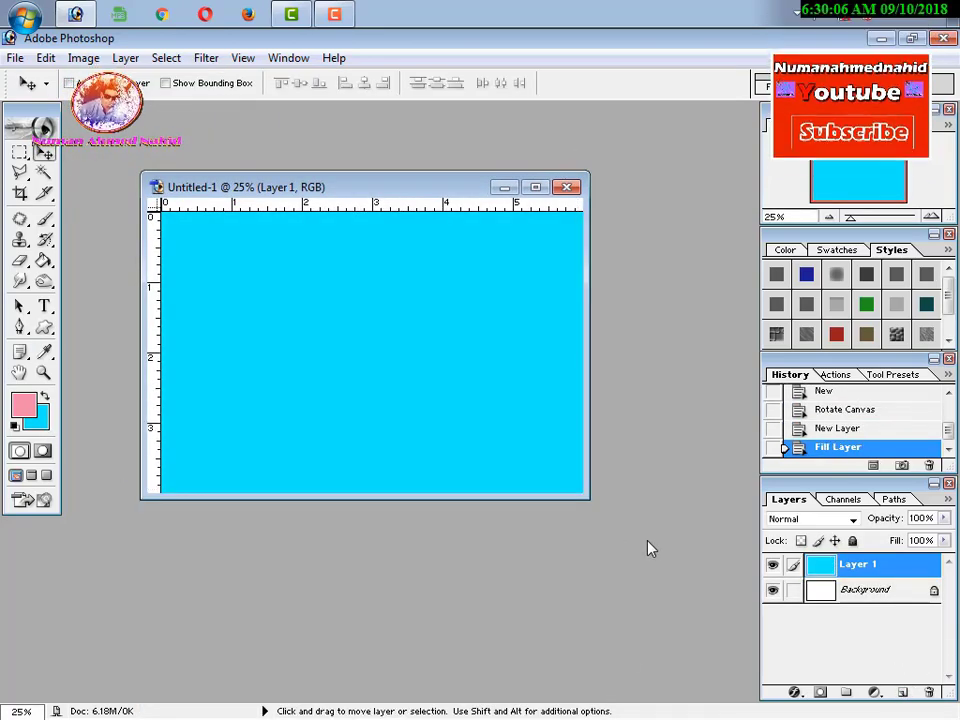
Maximize the document and marquee a thin strip along the left edge, undoing a pink fill.
left_click(533, 190)
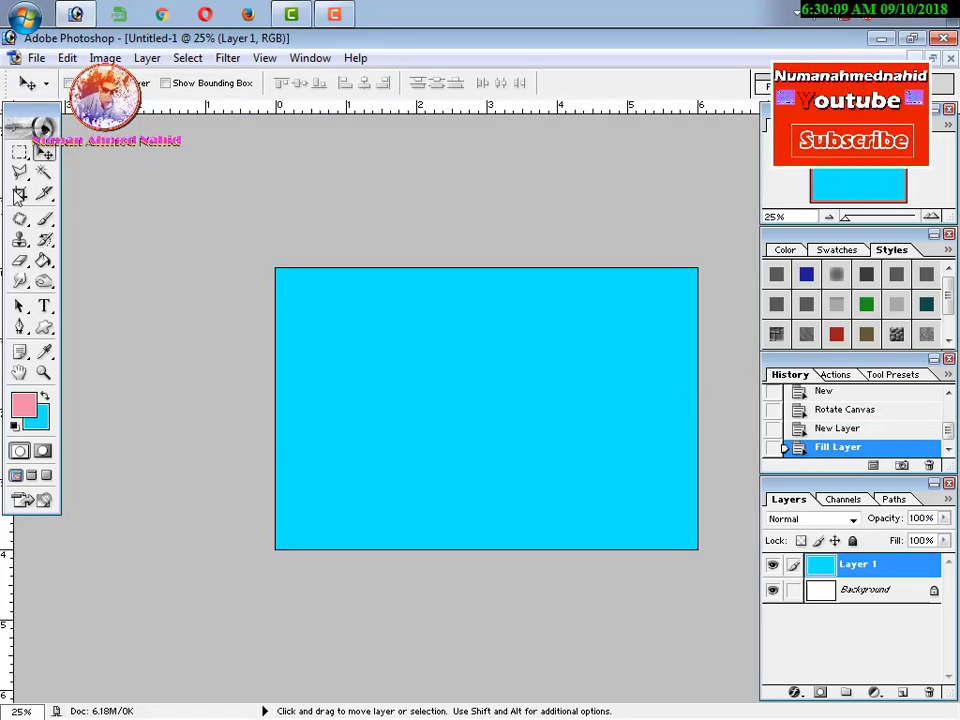
left_click_drag(20, 152, 66, 175)
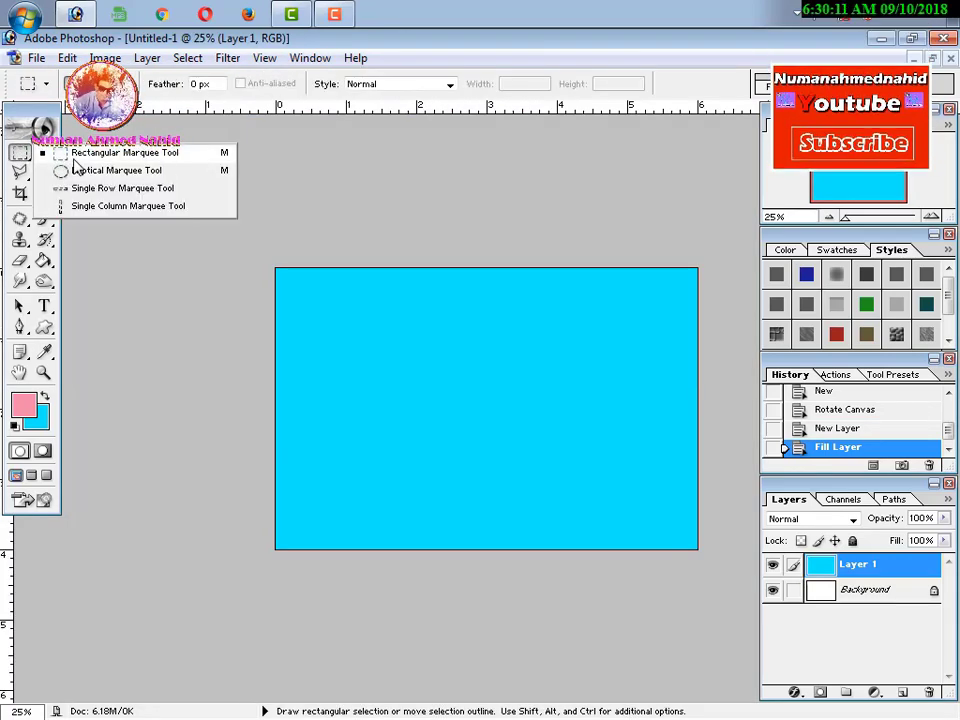
left_click(100, 153)
left_click_drag(286, 607, 288, 607)
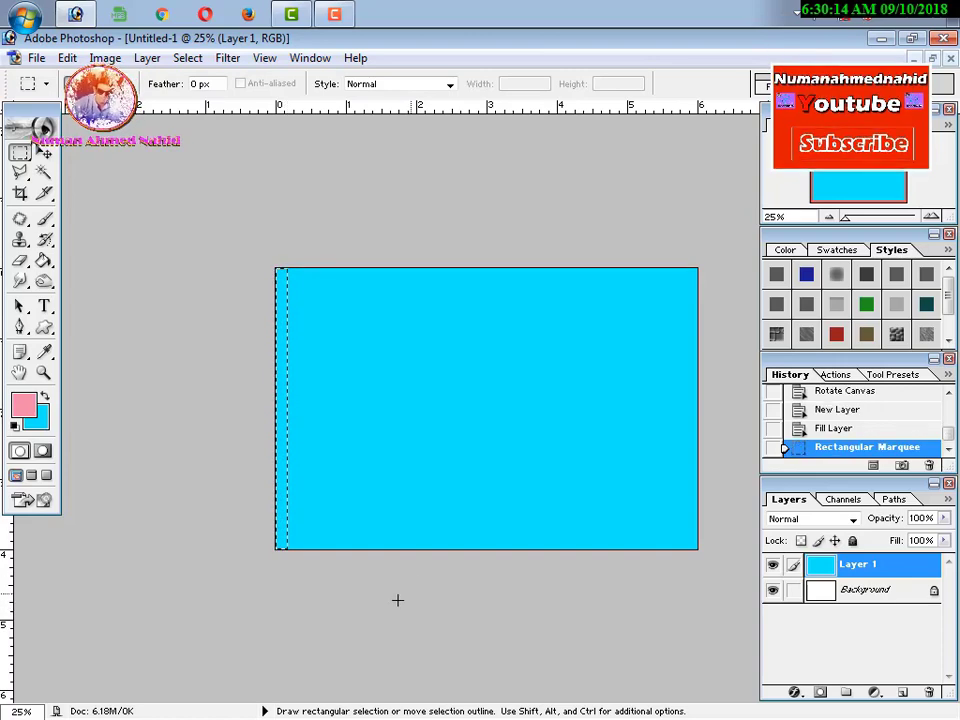
key("alt+BackSpace")
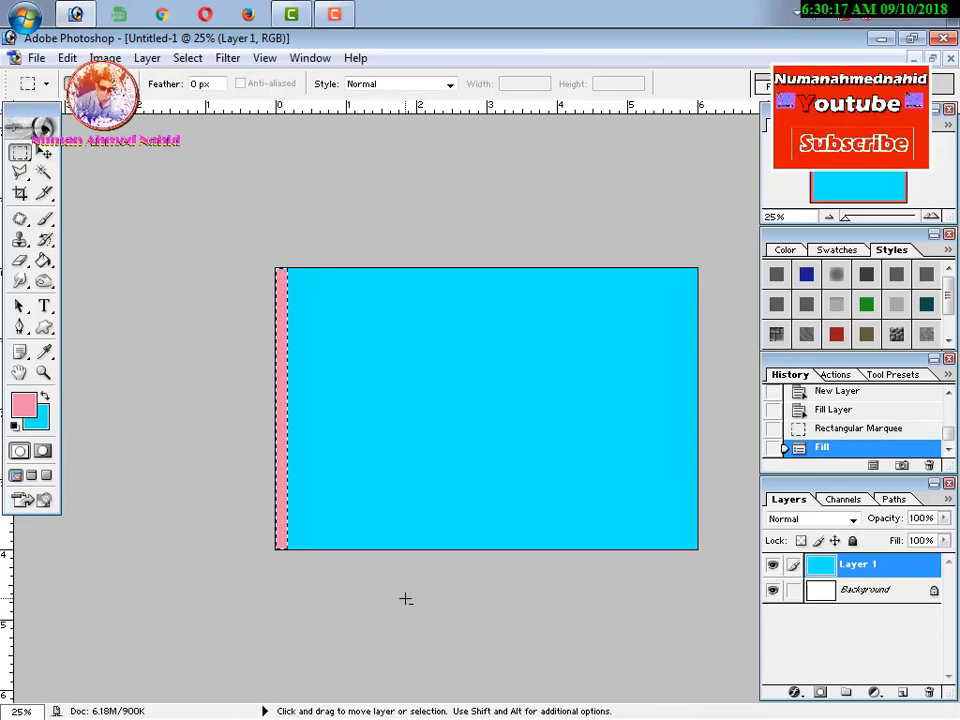
key("ctrl+alt+z")
Set the foreground colour to black and fill the left edge strip.
key("i")
left_click(23, 404)
left_click_drag(281, 519, 154, 699)
key("Return")
key("m")
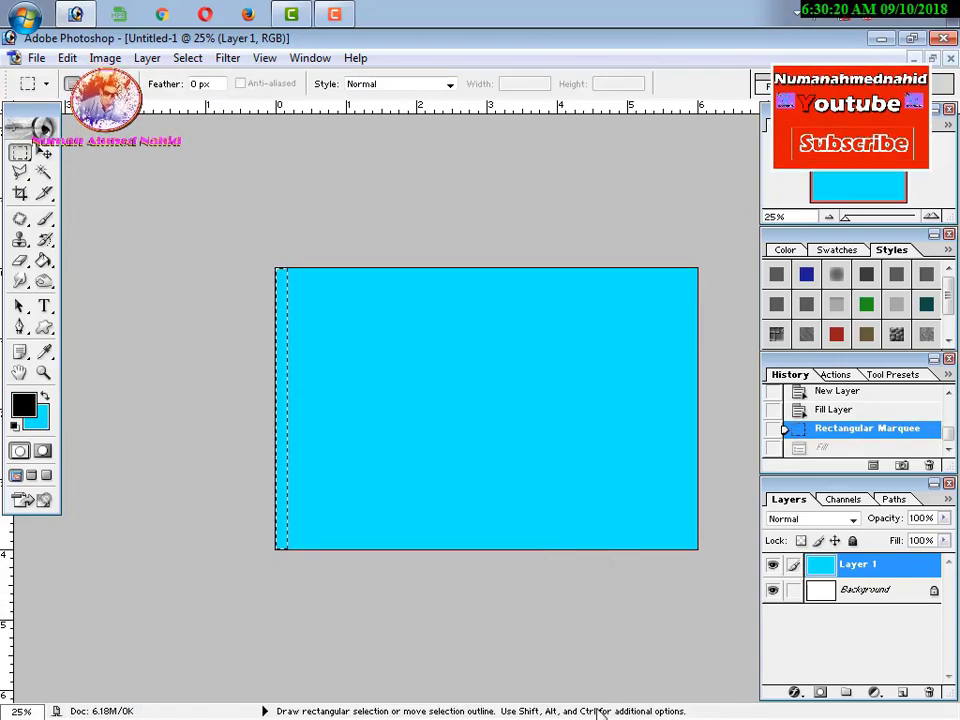
key("alt+BackSpace")
key("ctrl+d")
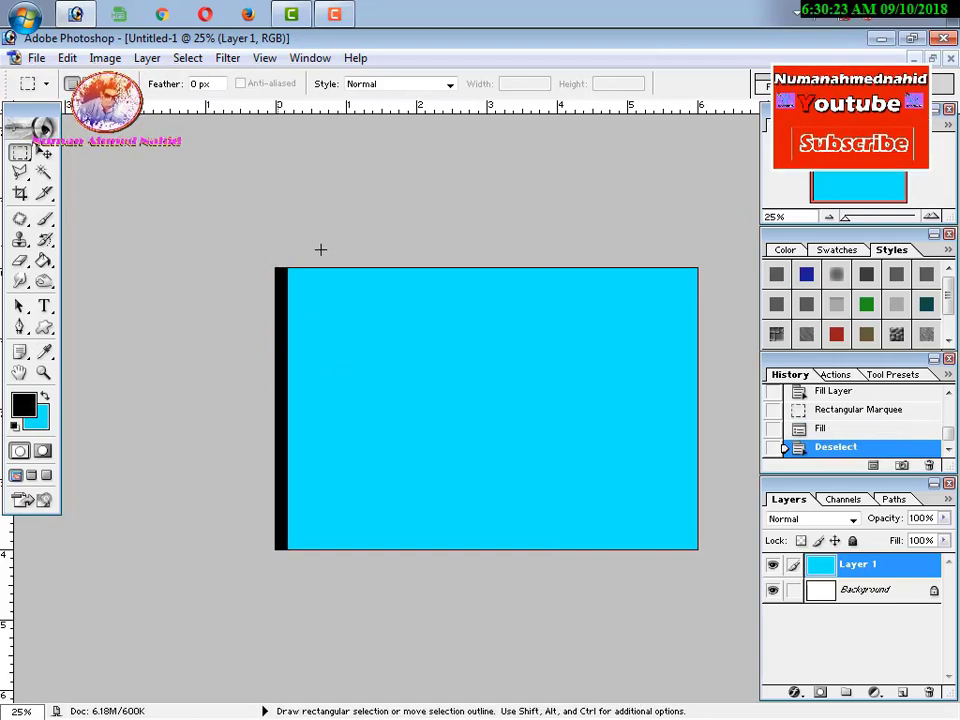
Fill a thin black strip along the top edge, undoing an accidental layer merge.
left_click_drag(737, 291, 281, 272)
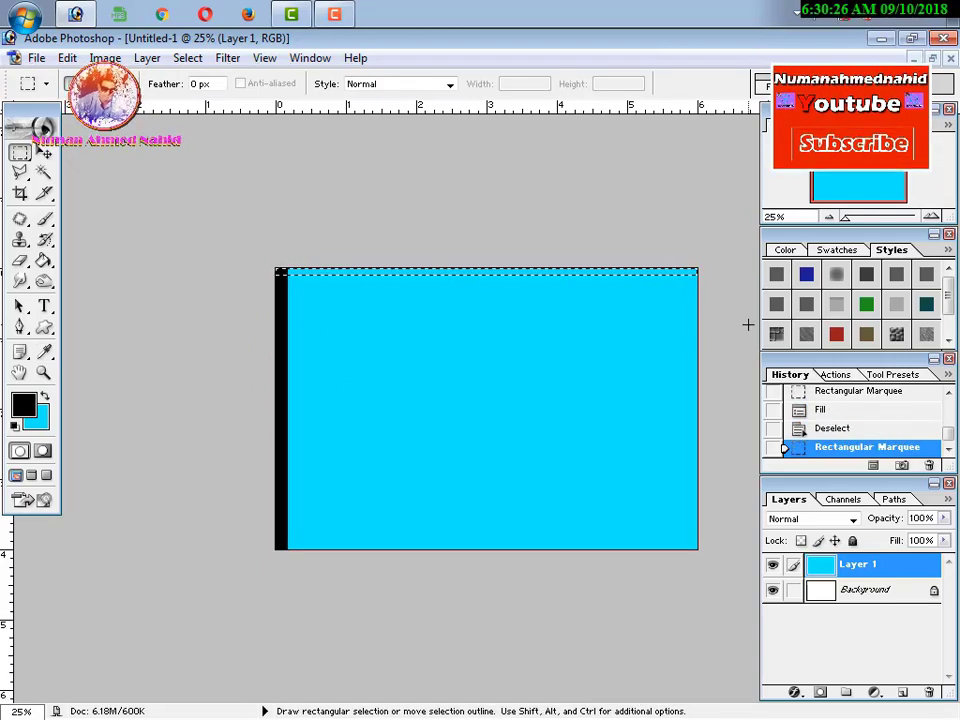
key("alt+BackSpace")
key("ctrl+e")
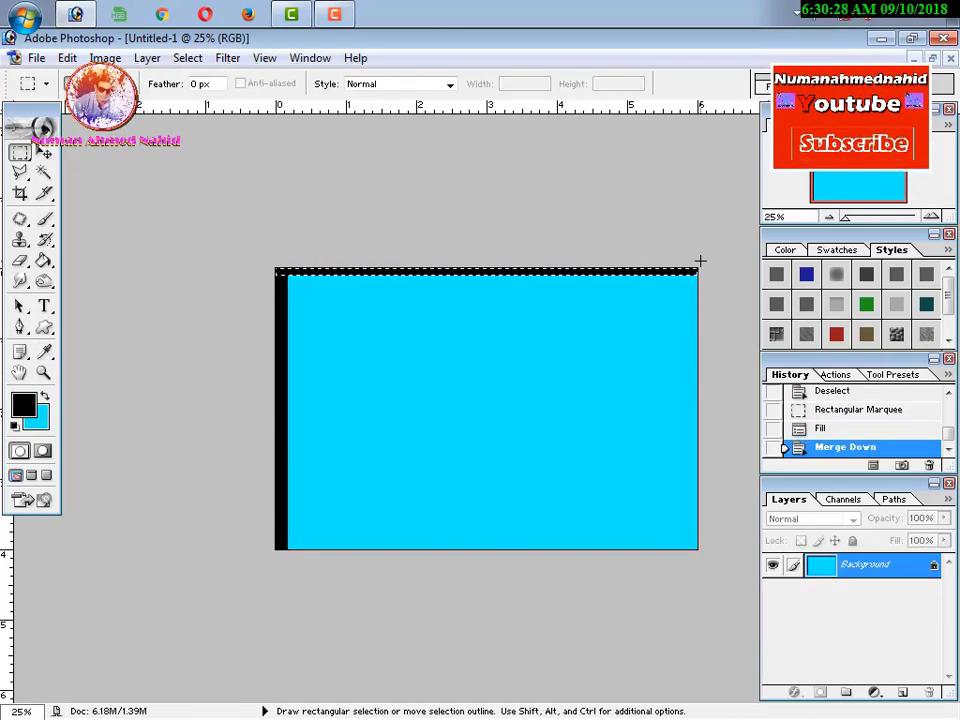
key("ctrl+z")
key("ctrl+d")
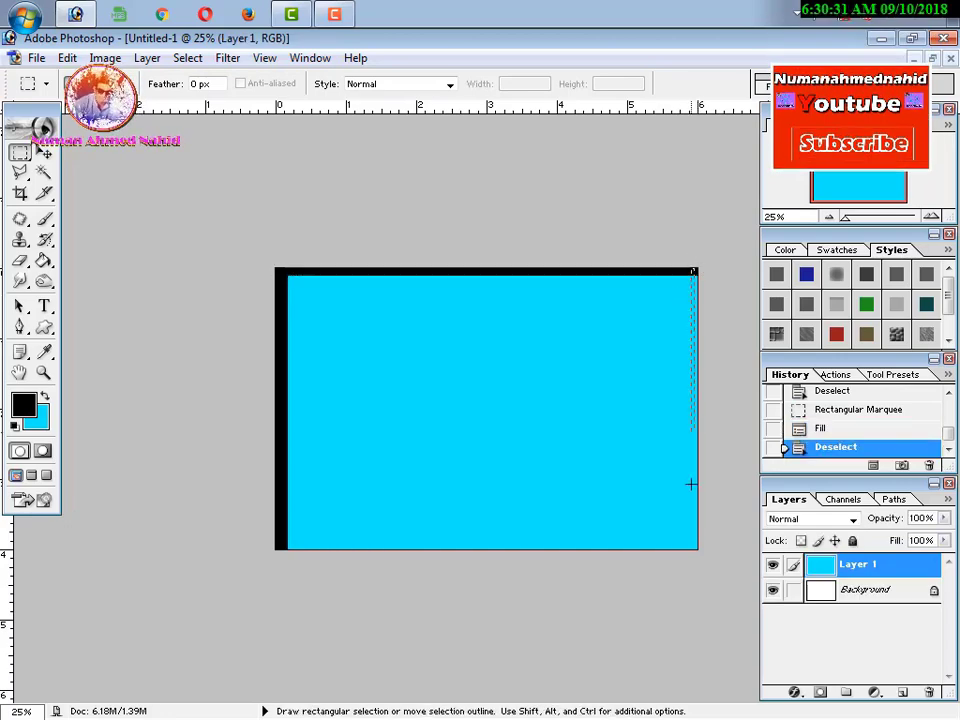
Fill thin black strips along the right and bottom edges.
mouse_move(690, 484)
left_mouse_down()
mouse_move(674, 601)
mouse_move(690, 602)
left_mouse_up()
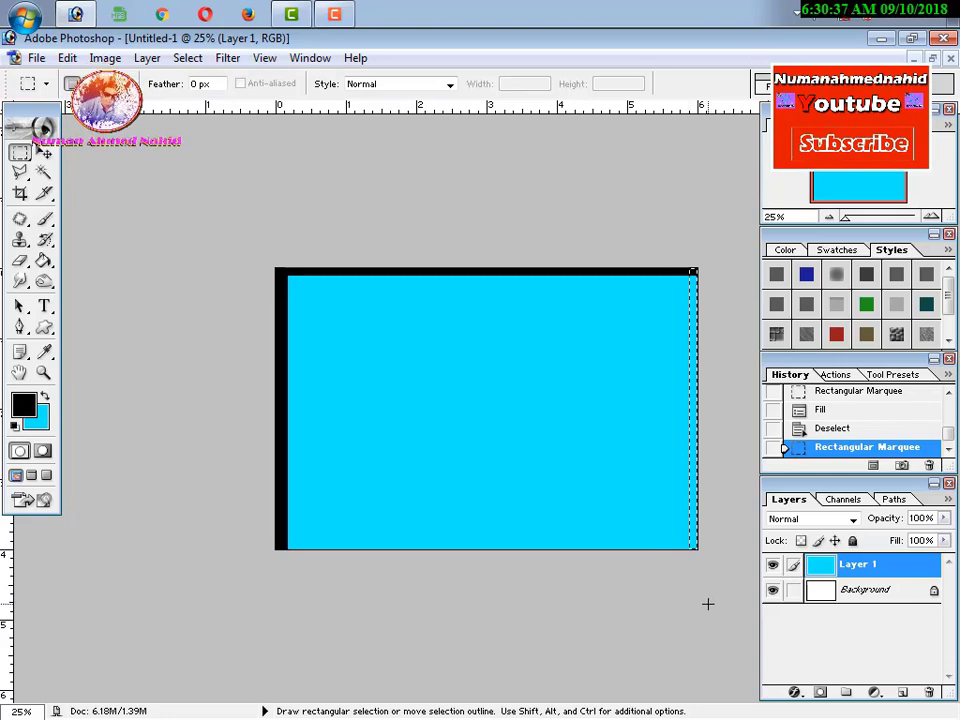
key("alt+BackSpace")
key("ctrl+d")
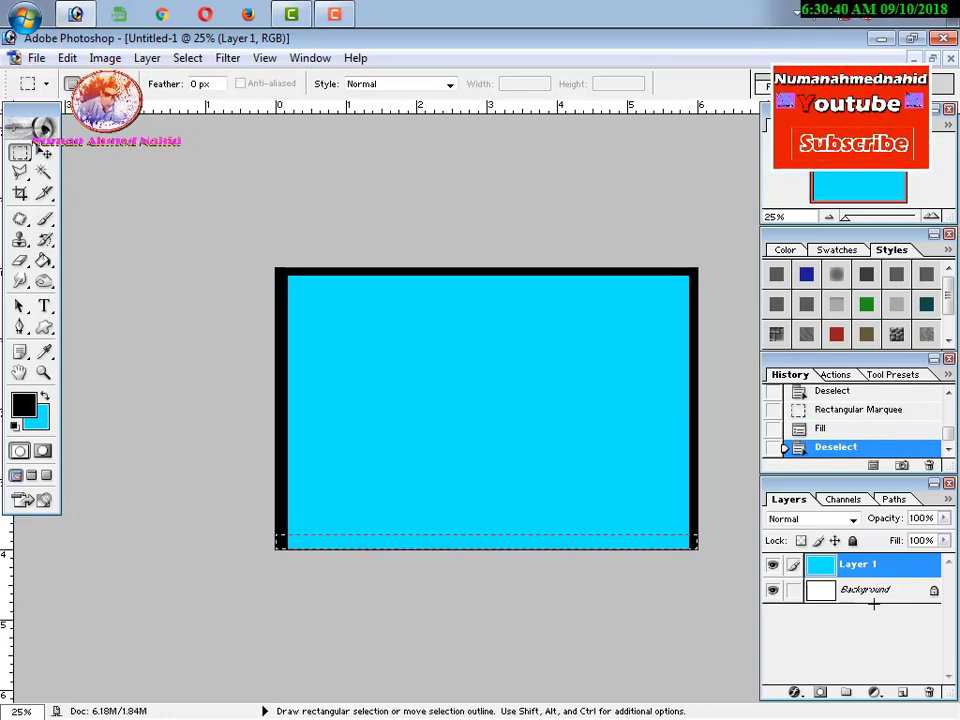
left_click_drag(873, 604, 909, 639)
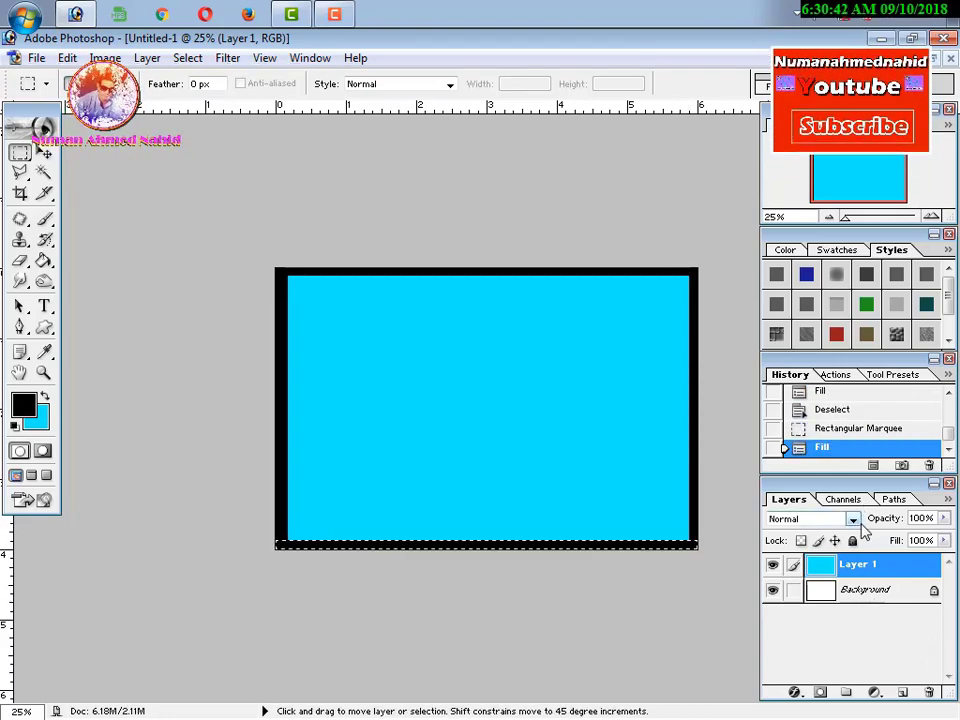
key("ctrl+d")
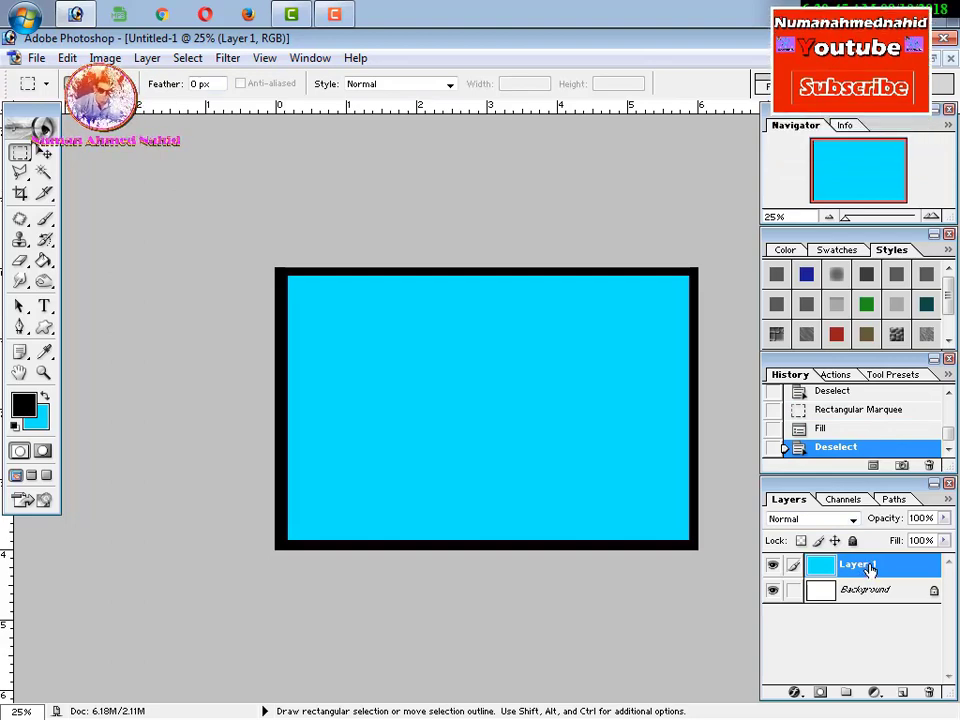
right_click(872, 569)
key("Escape")
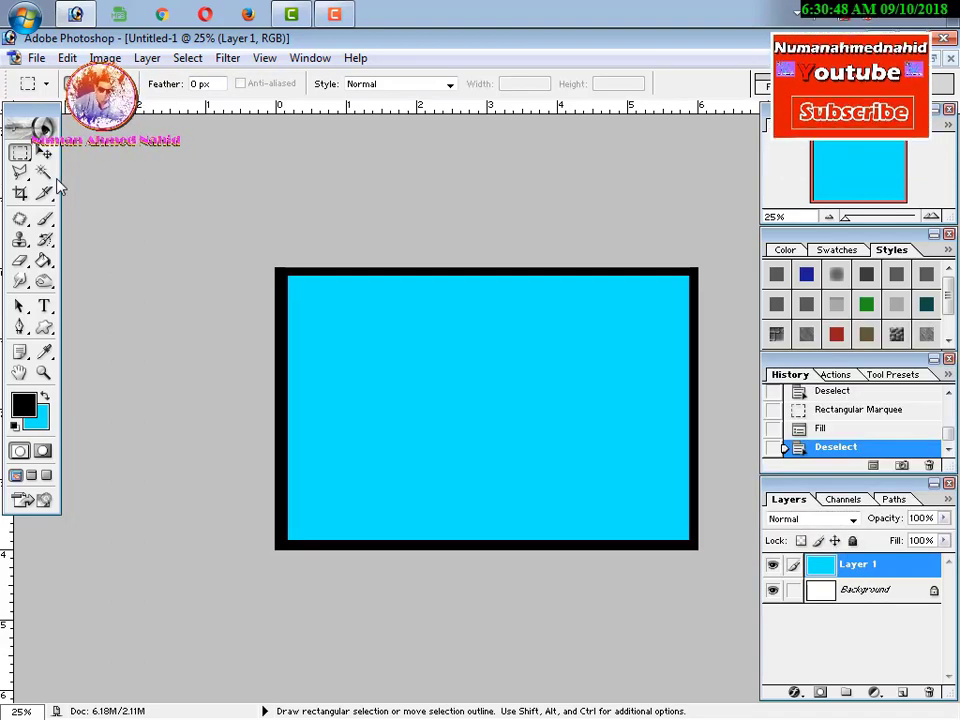
Remove the extra empty layer and merge all visible layers into one Background.
left_click(43, 172)
right_click(864, 568)
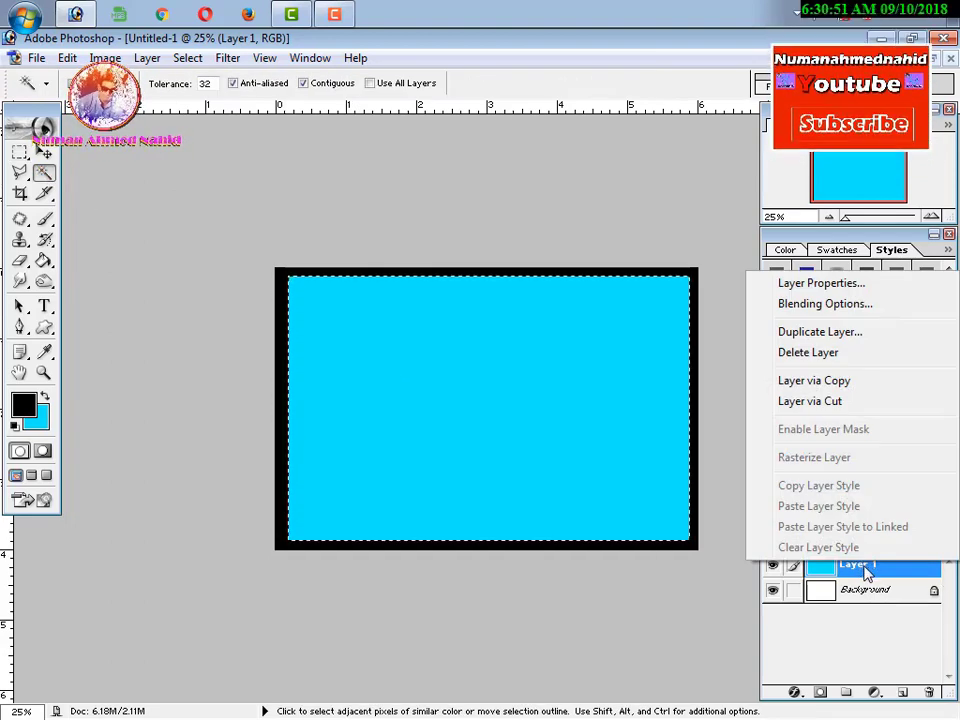
key("Escape")
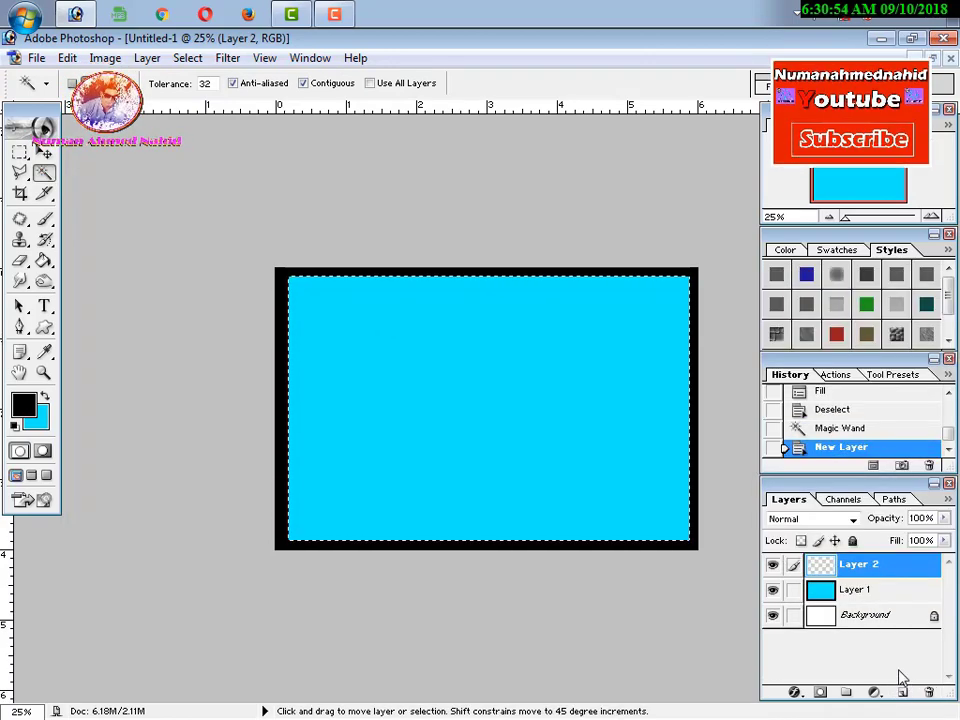
key("ctrl+z")
key("ctrl+shift+e")
right_click(849, 565)
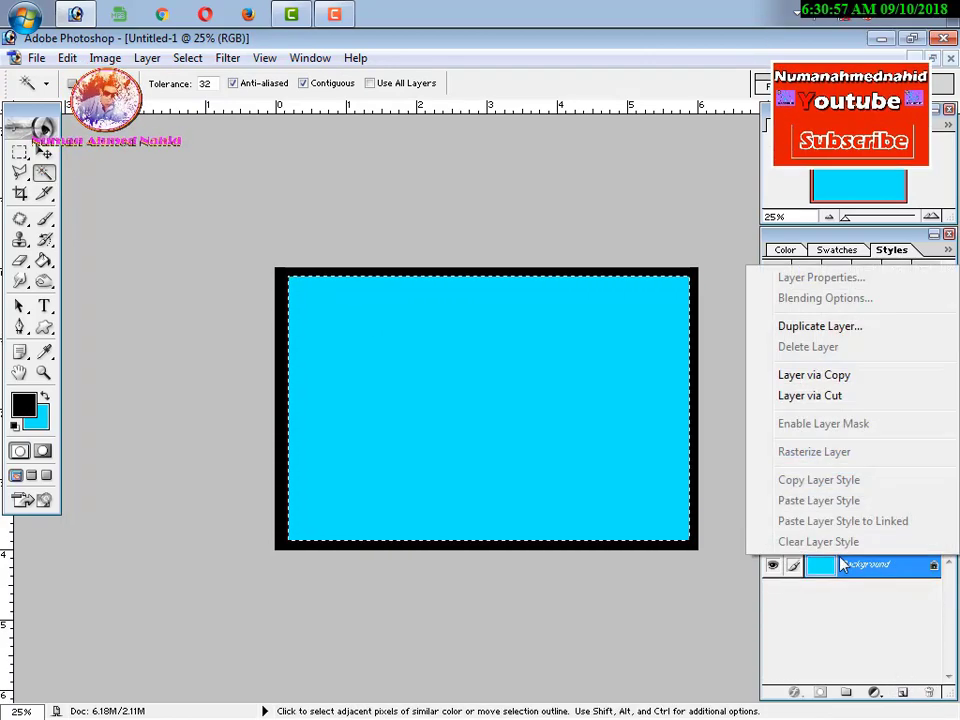
Turn the selection into a work path and define it as custom shape 'Shape 1'.
right_click(503, 385)
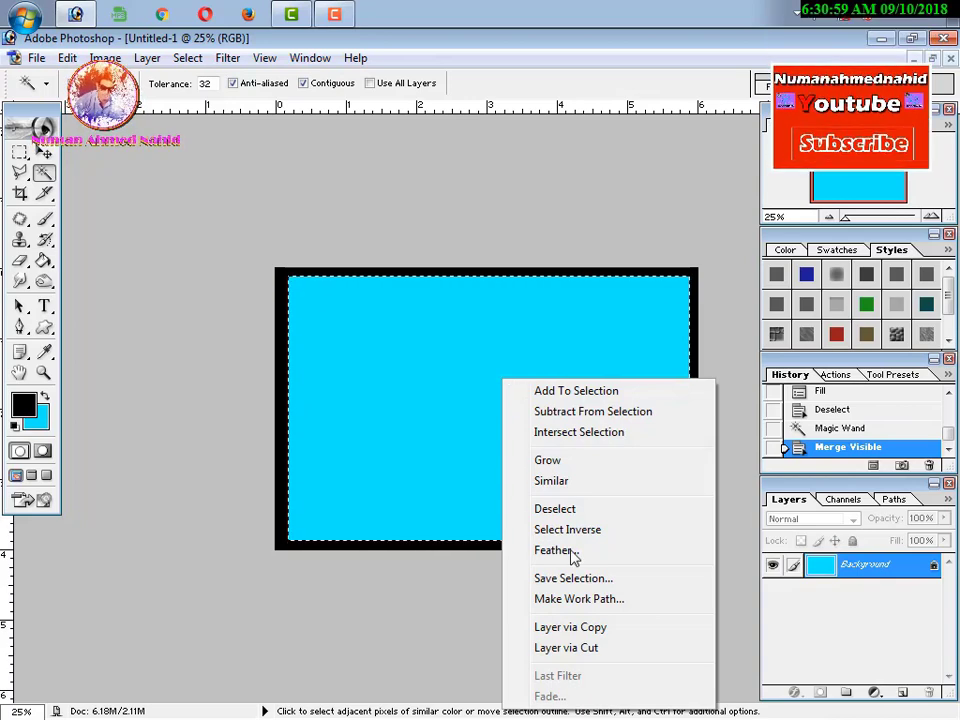
left_click(555, 607)
left_click(555, 348)
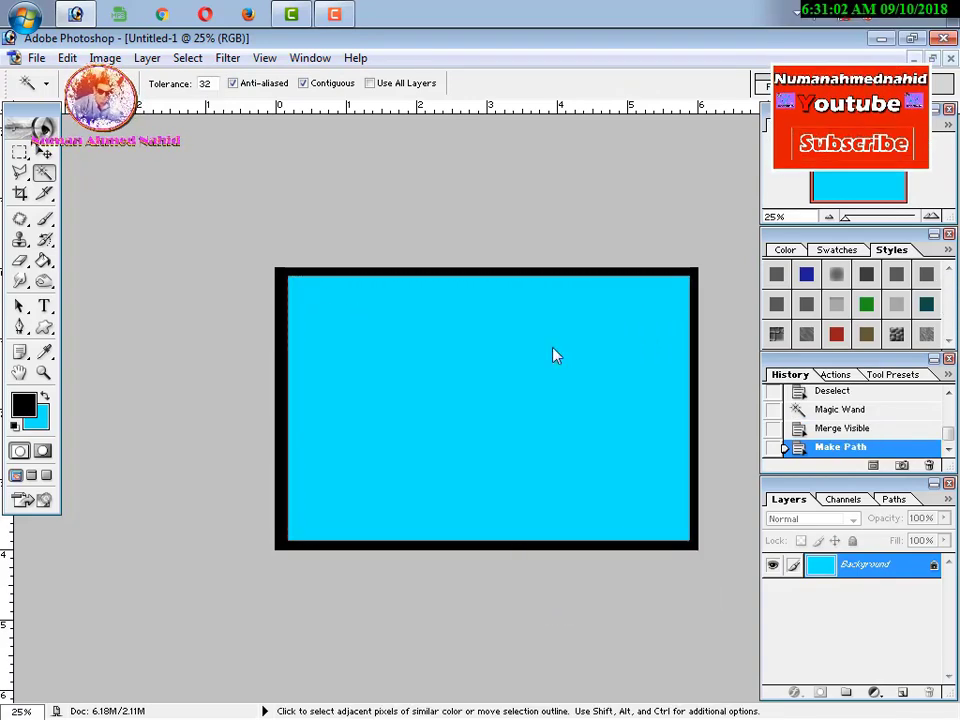
left_click(66, 58)
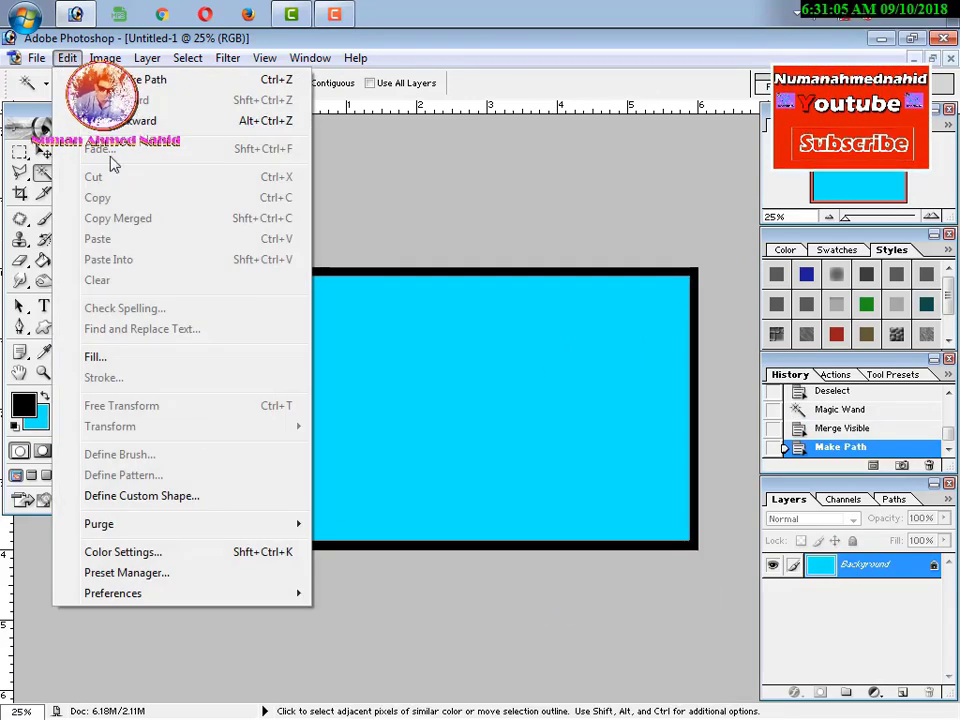
left_click(199, 497)
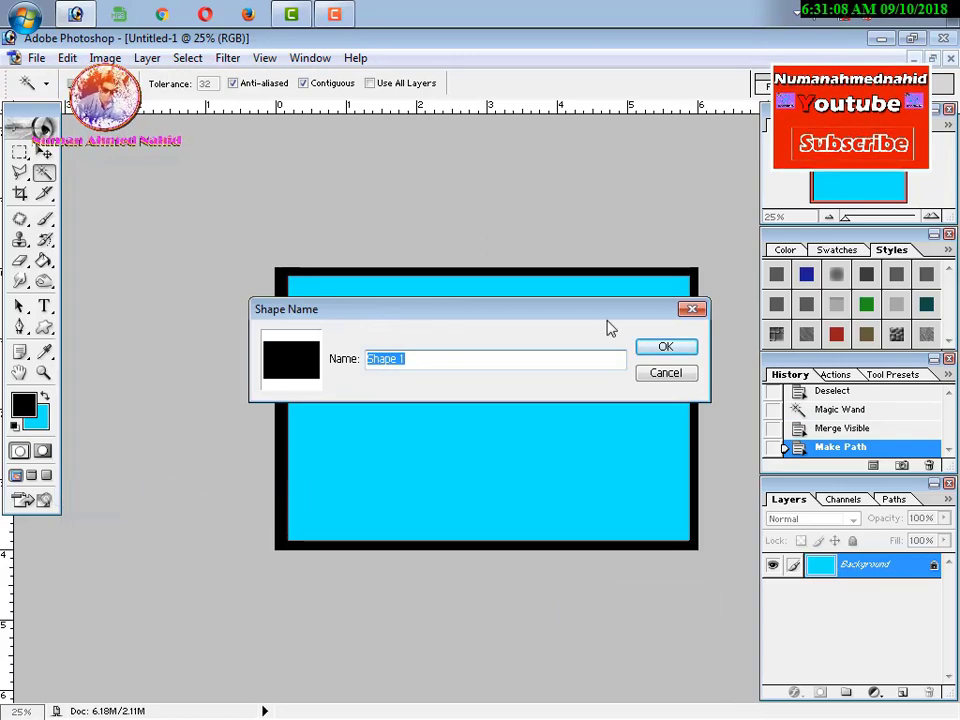
left_click(665, 346)
left_click(544, 439)
left_click(571, 375)
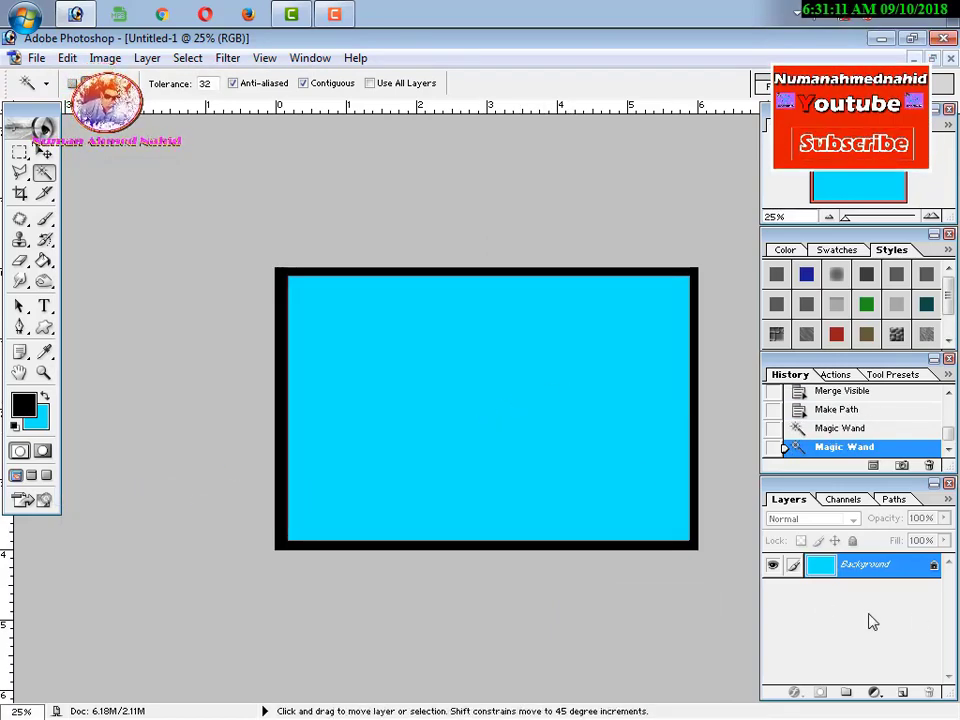
key("ctrl+alt+z")
key("ctrl+alt+z")
Reselect the cyan interior, feather the selection, and delete its contents.
left_click(643, 469)
key("ctrl+alt+z")
key("ctrl+alt+z")
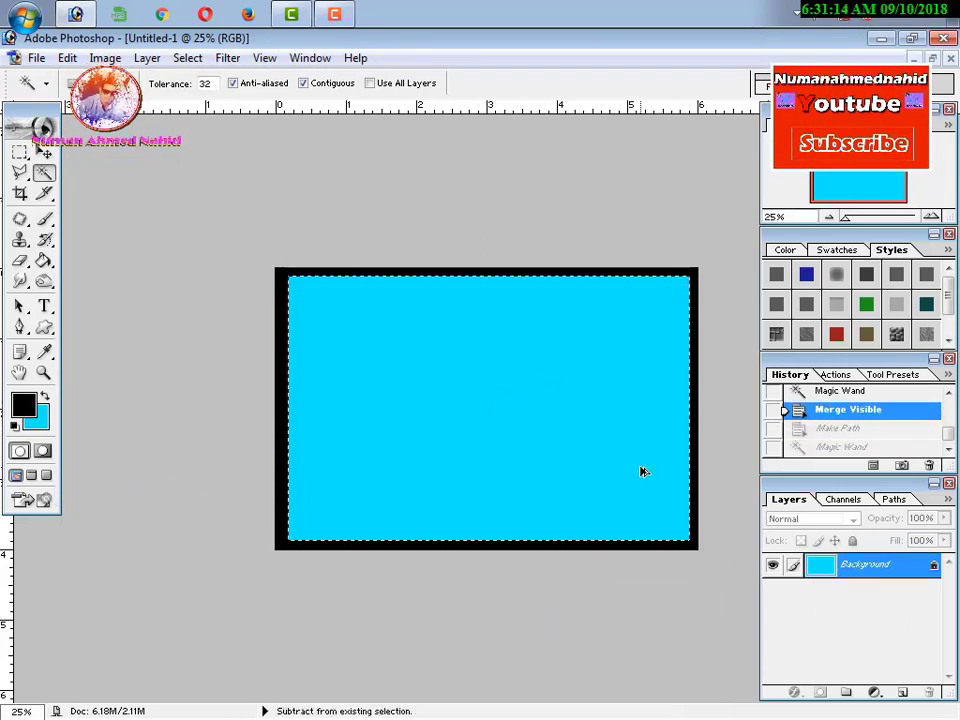
right_click(488, 490)
left_click(555, 548)
key("Return")
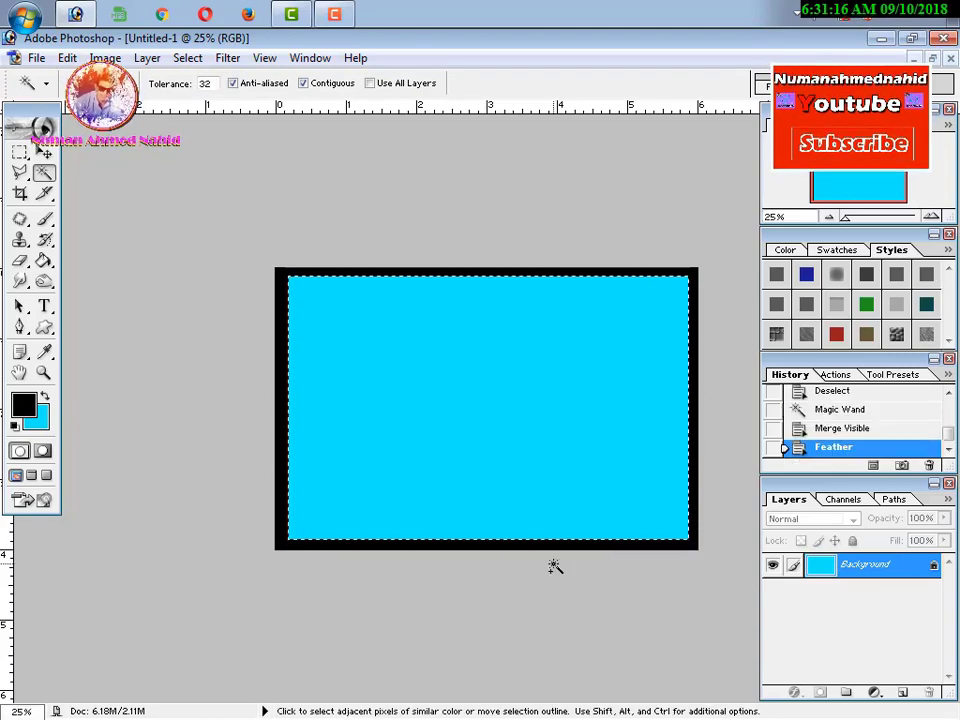
key("Delete")
Duplicate the Background layer and delete the extra empty Layer 1.
left_click(903, 700)
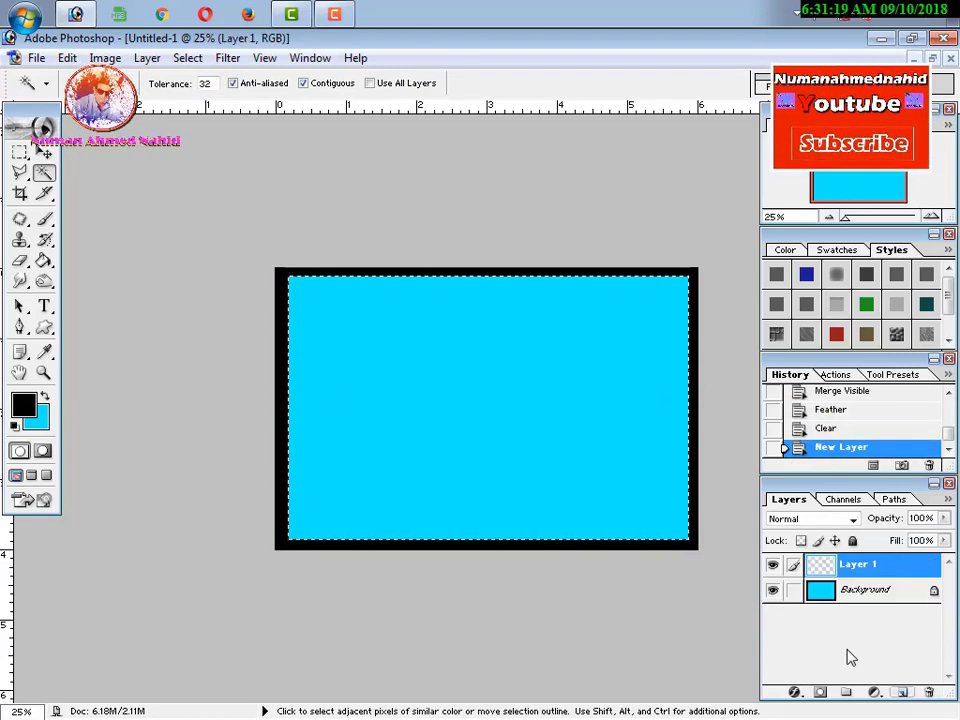
right_click(831, 590)
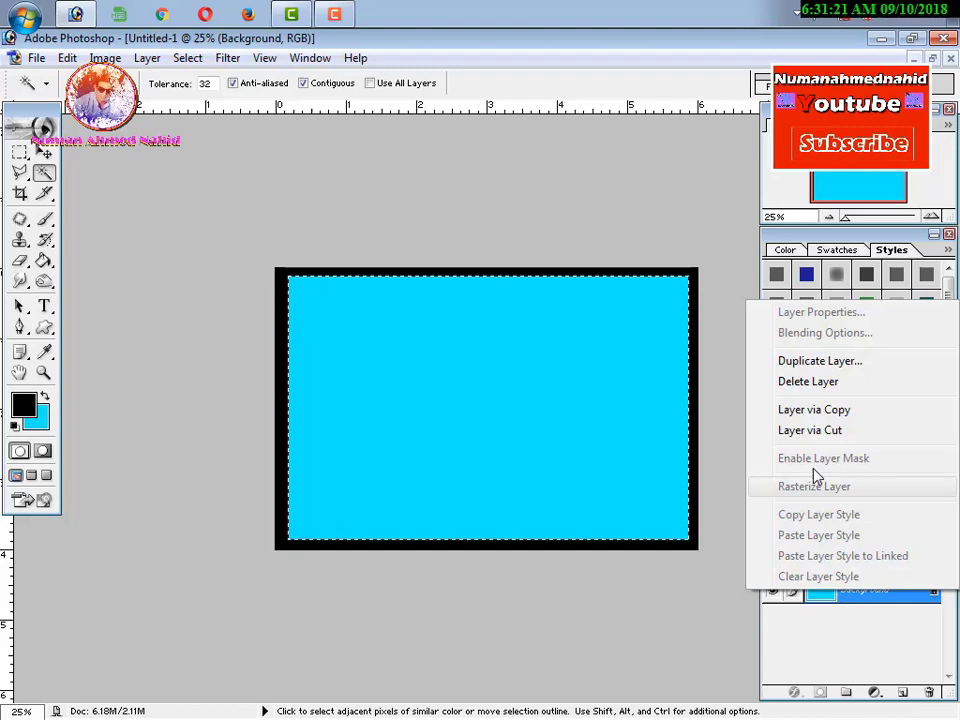
left_click(820, 361)
key("Return")
left_click(843, 566)
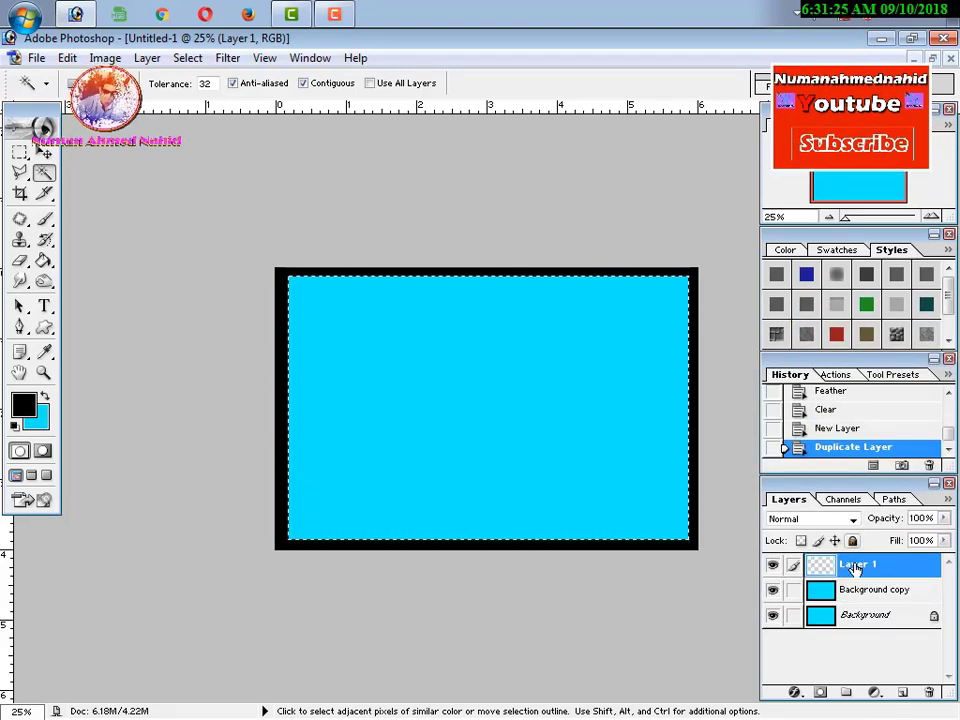
right_click(855, 567)
left_click(782, 401)
key("Return")
right_click(862, 570)
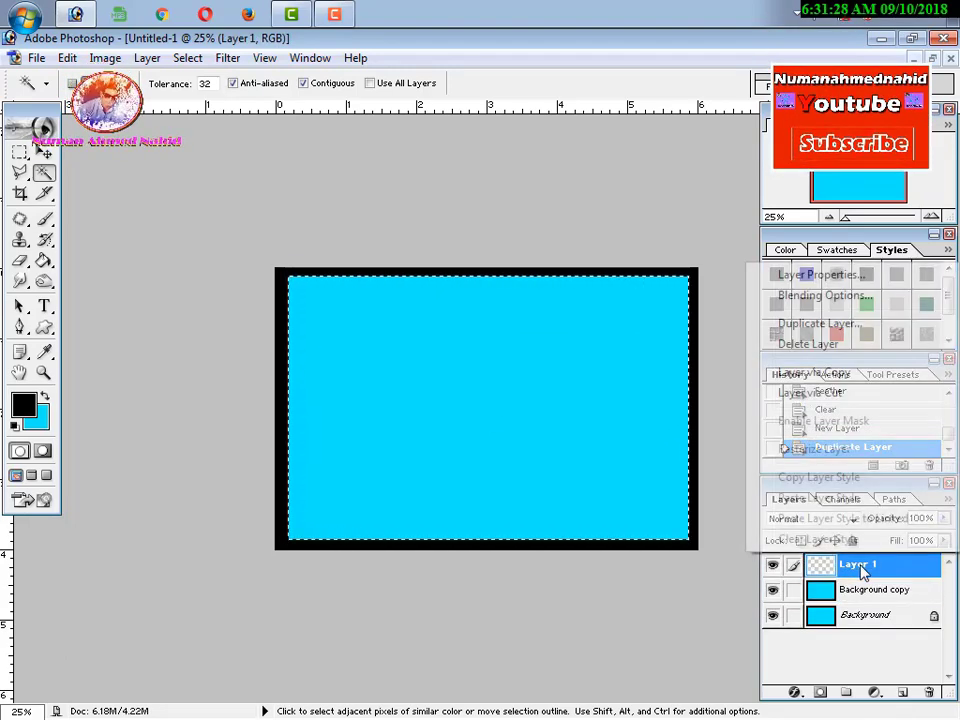
left_click(825, 343)
left_click(422, 306)
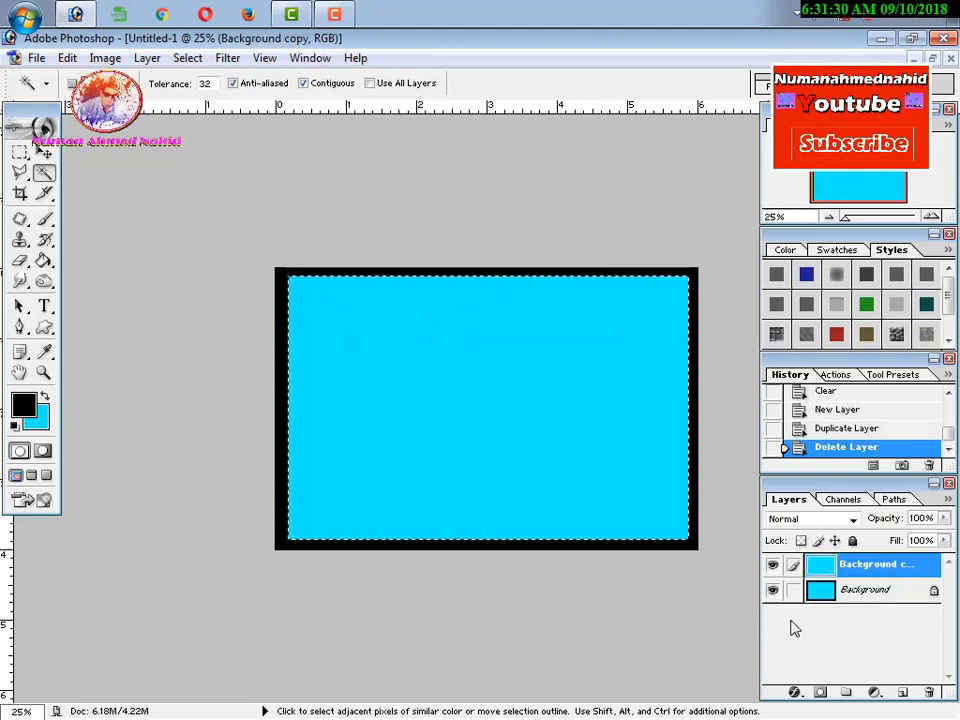
Hide the Background layer and trial-clear the cyan area, then undo the clear.
left_click(773, 591)
key("Delete")
key("ctrl+d")
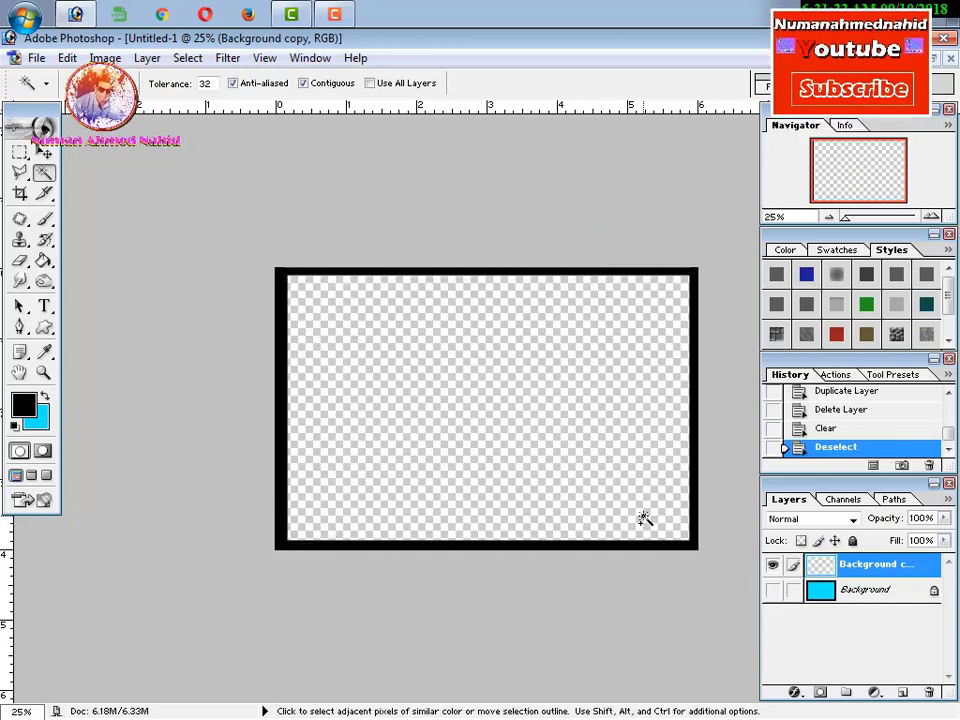
key("ctrl+alt+z")
key("ctrl+alt+z")
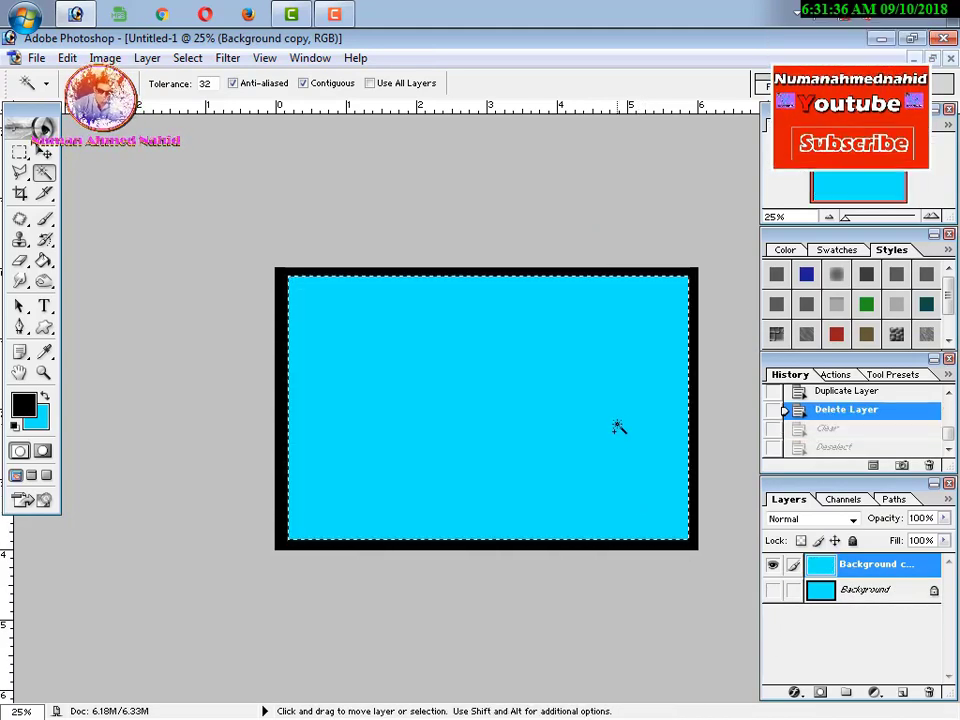
Convert the selection to a work path and define it as custom shape 'dddd'.
right_click(618, 422)
left_click(687, 312)
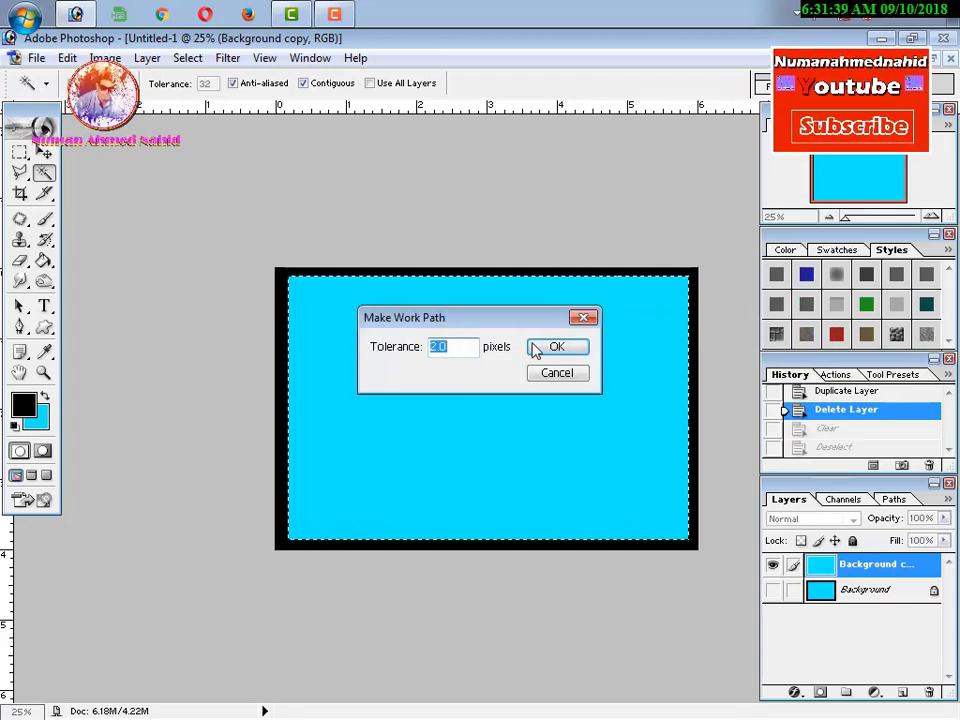
left_click(540, 345)
left_click(68, 58)
left_click(167, 497)
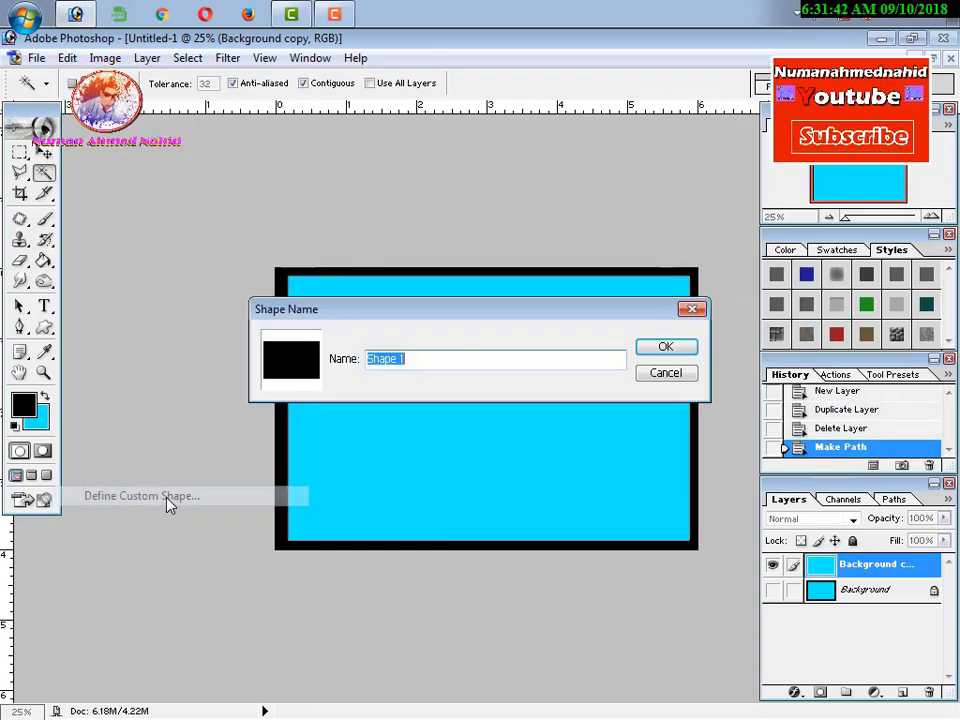
type("dddd")
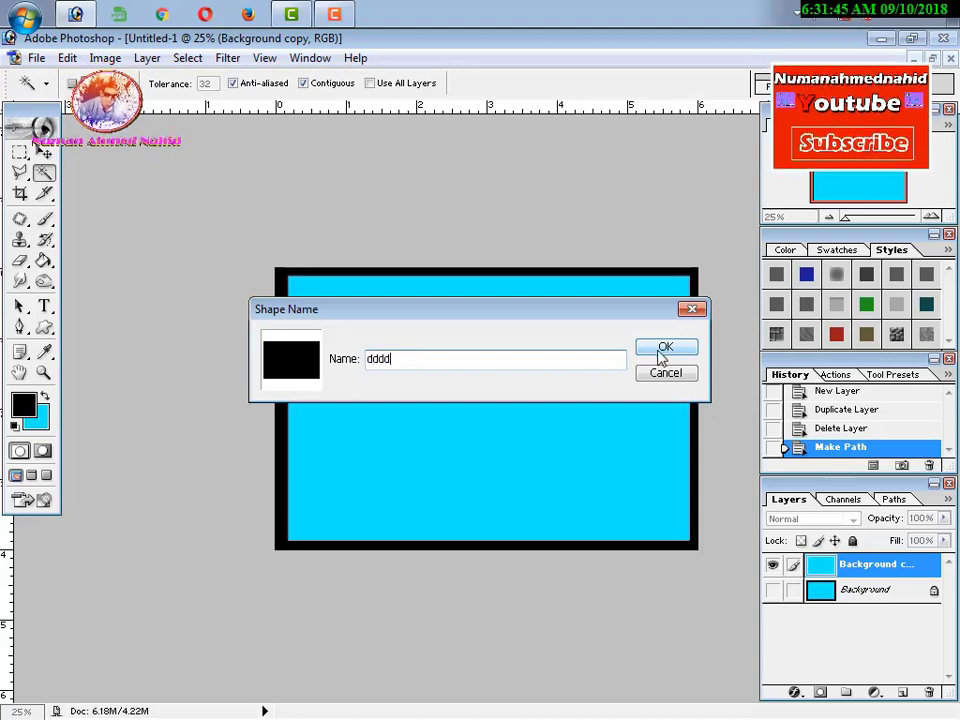
left_click(662, 350)
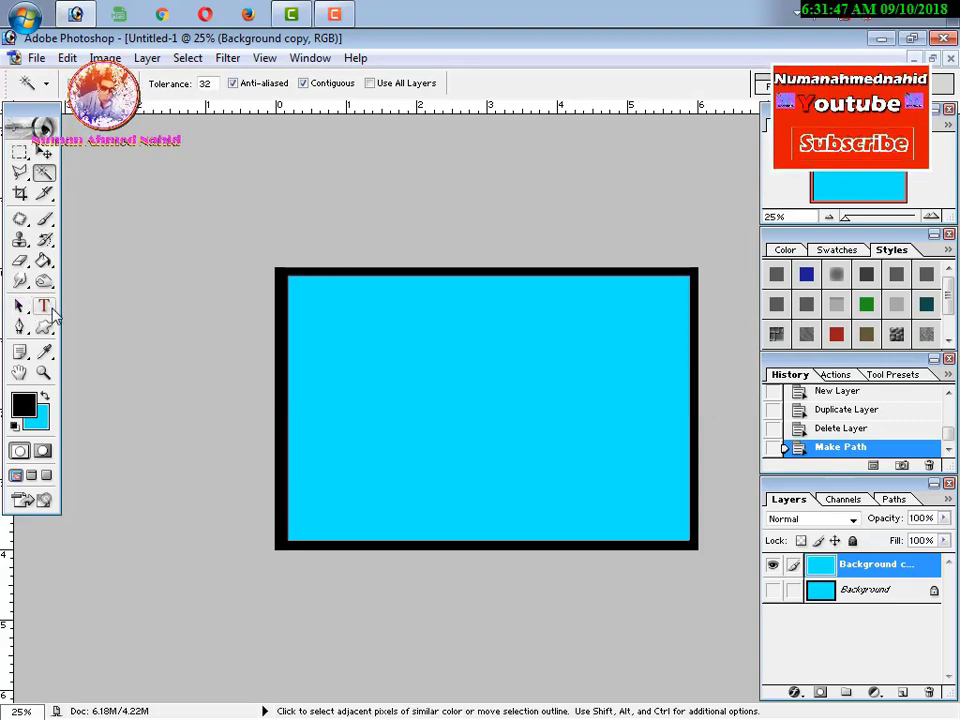
Switch to the Custom Shape tool and browse the available shapes list.
left_click(43, 327)
left_click(407, 83)
left_click(476, 193)
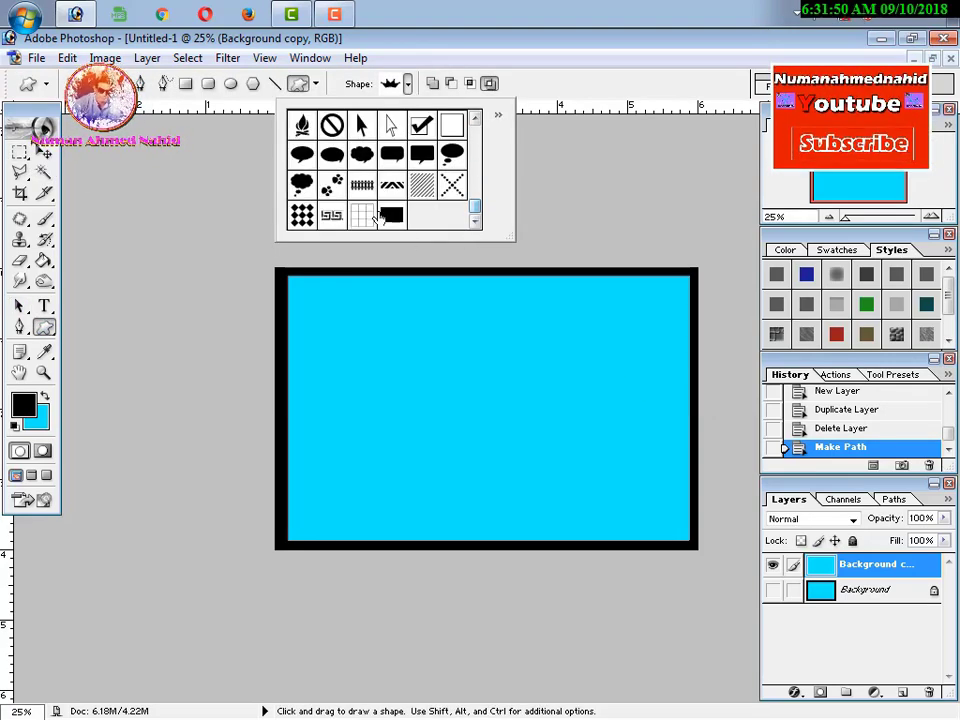
Draw the new 'dddd' rectangle shape on the canvas and fill it as a selection.
double_click(390, 214)
left_click_drag(556, 466, 605, 480)
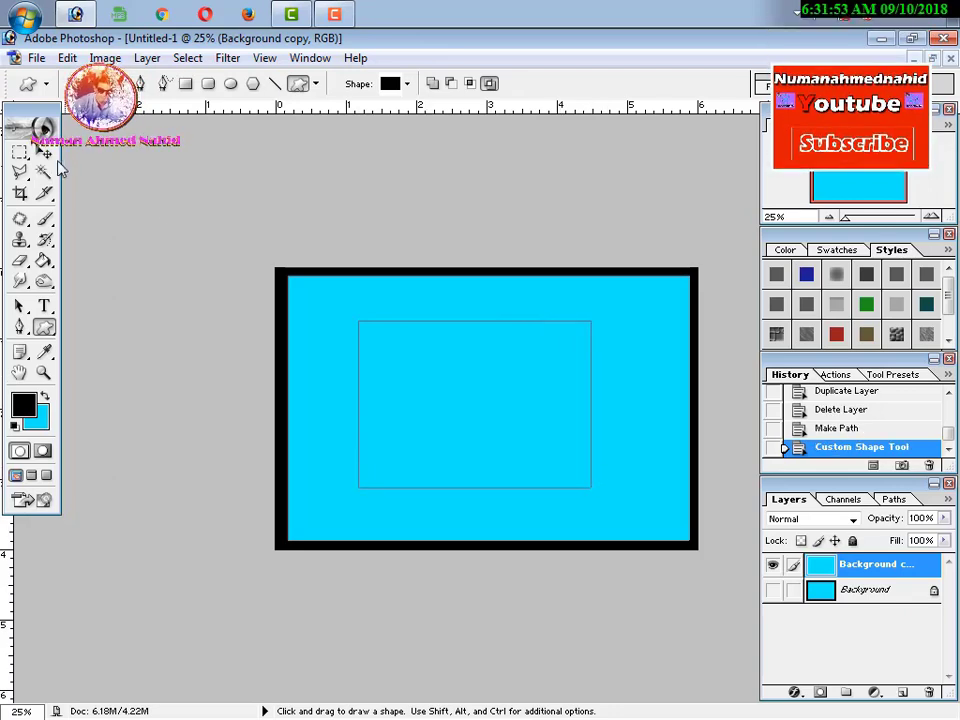
key("ctrl+Return")
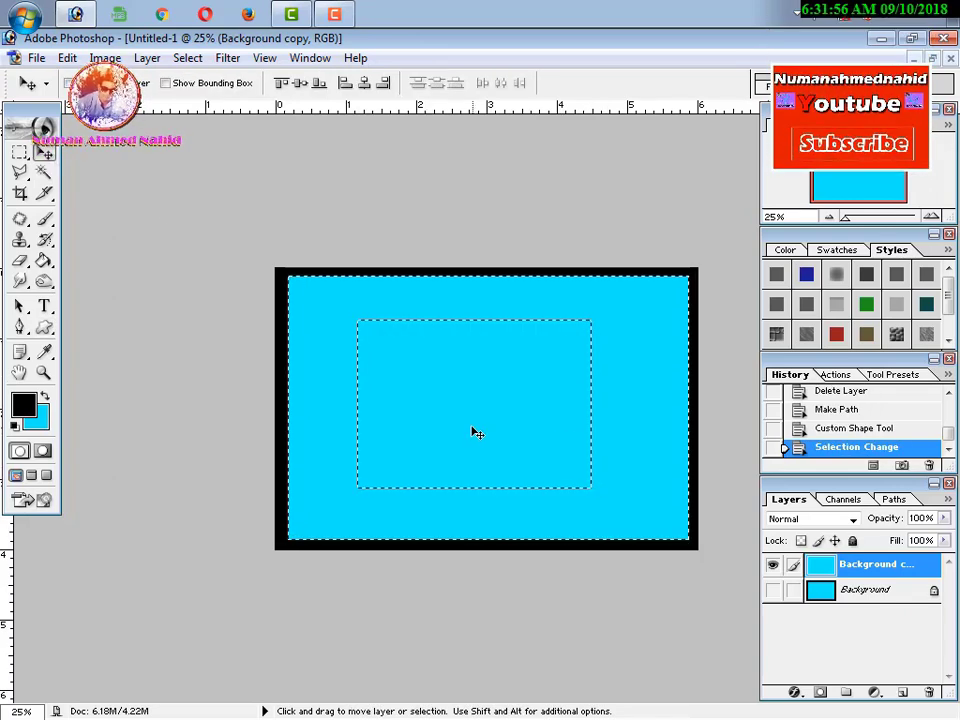
key("ctrl+BackSpace")
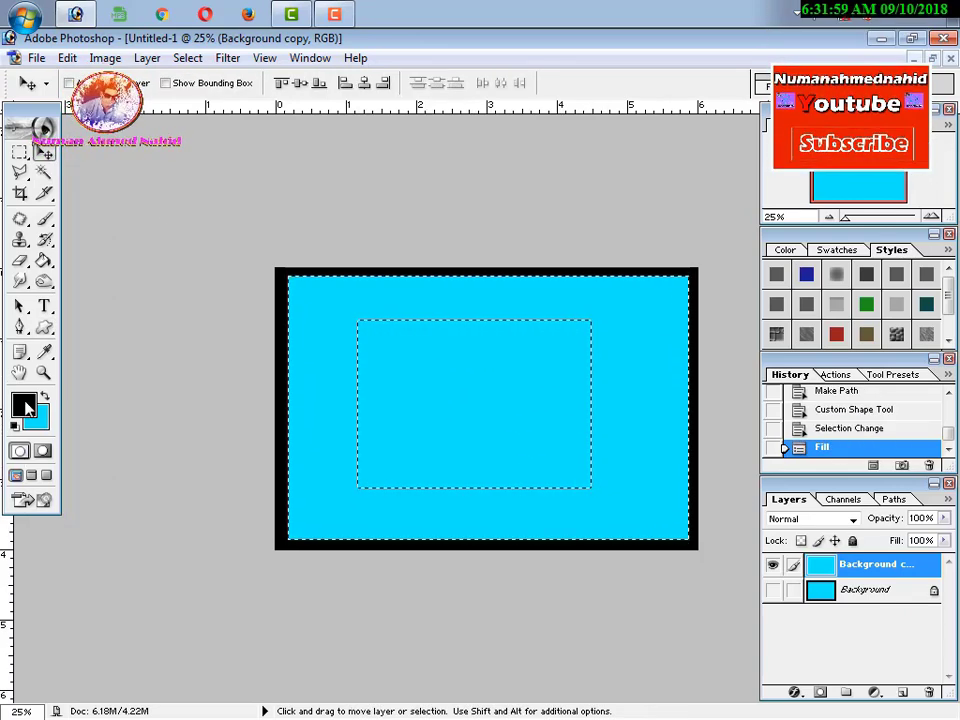
Fill the outer frame area with white, deselect, and hide the Background copy layer.
left_click(24, 404)
left_click(154, 463)
left_click(557, 448)
key("alt+BackSpace")
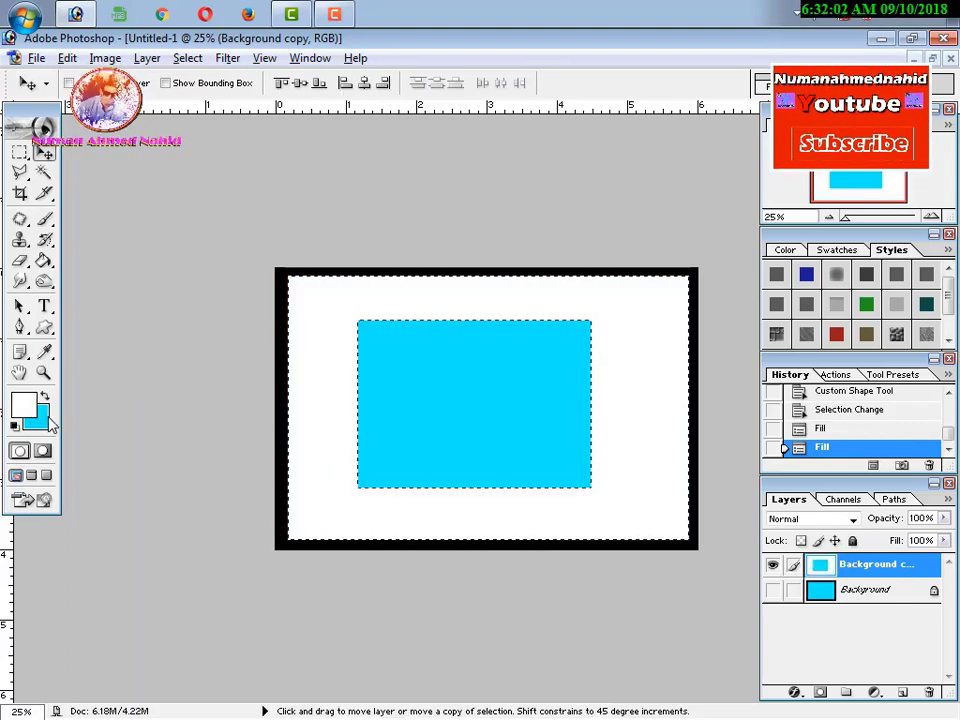
key("ctrl+d")
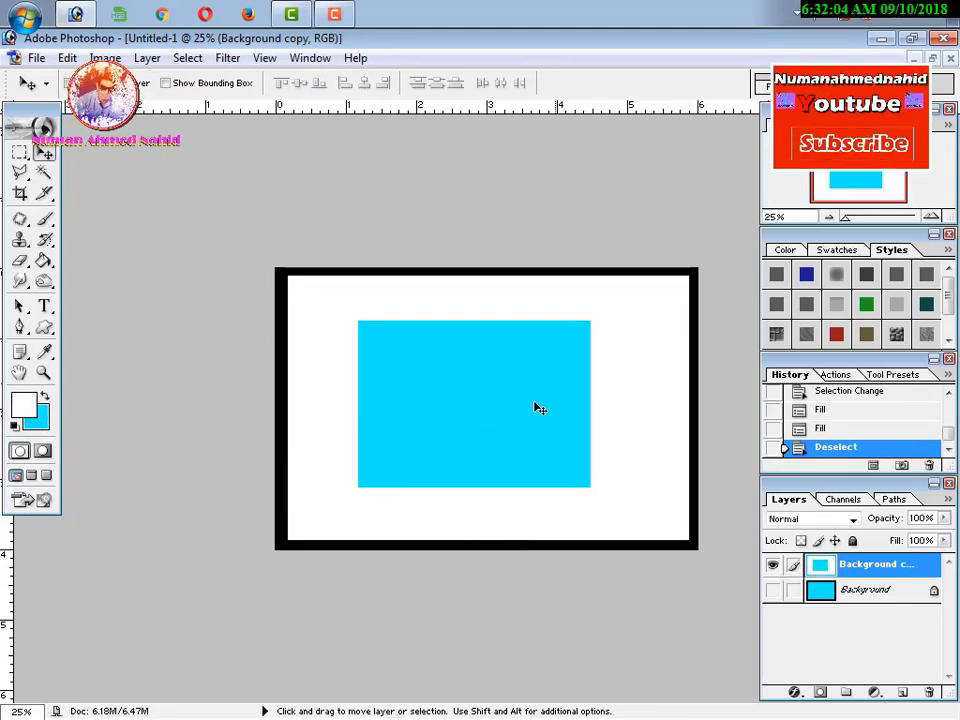
left_click(772, 565)
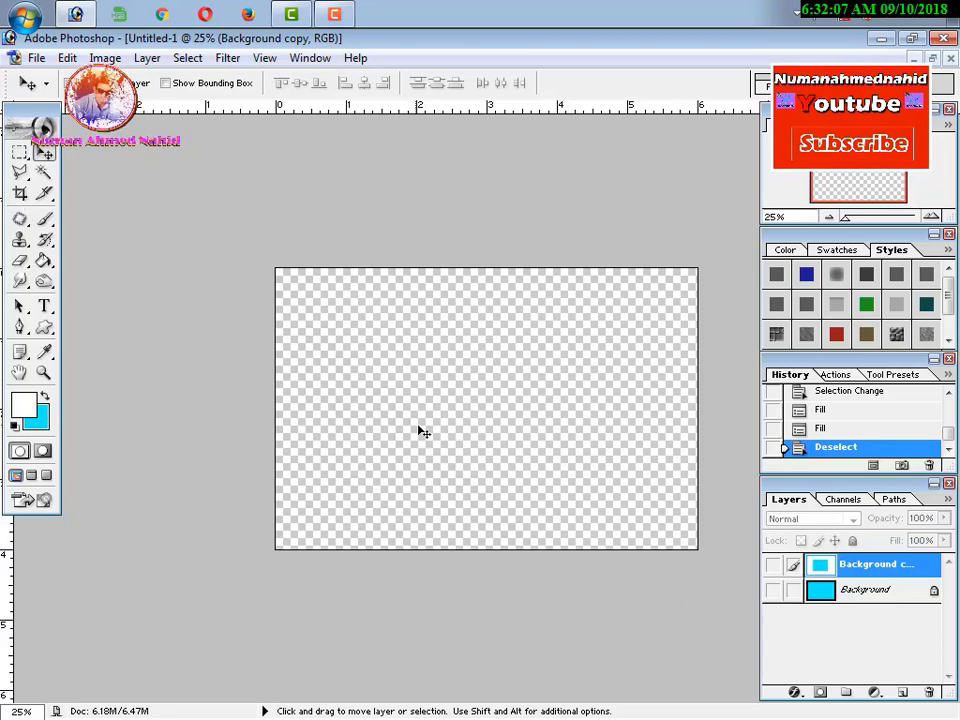
Refill the Background copy layer, resetting default colours, until it ends solid white.
key("ctrl+BackSpace")
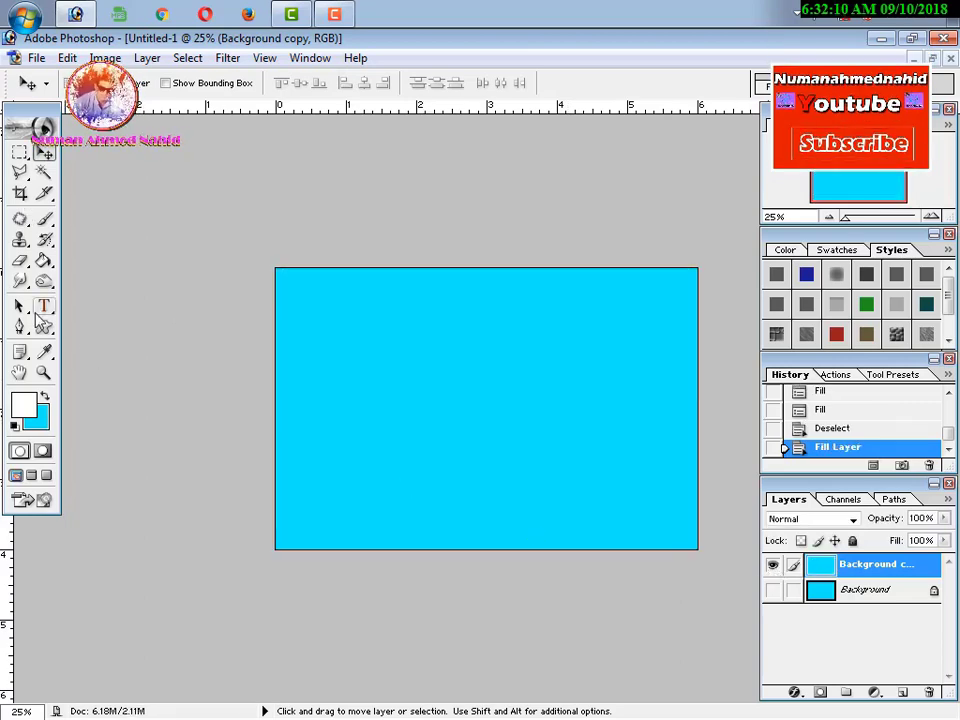
left_click(15, 425)
key("alt+BackSpace")
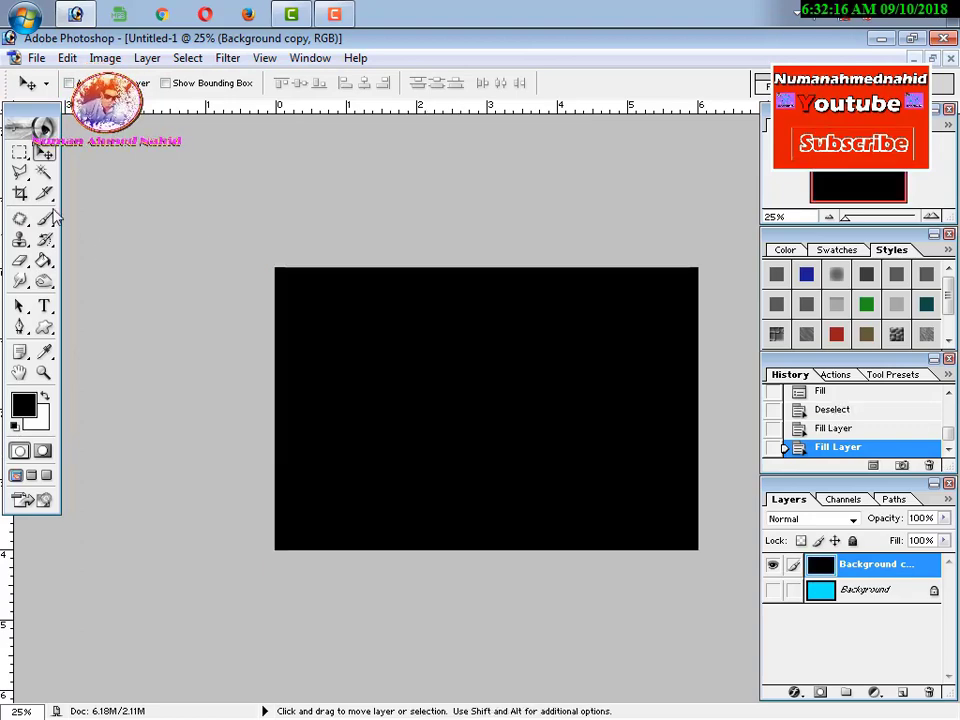
key("ctrl+BackSpace")
Fill an elliptical selection over the top-left corner with black.
left_click_drag(20, 152, 100, 169)
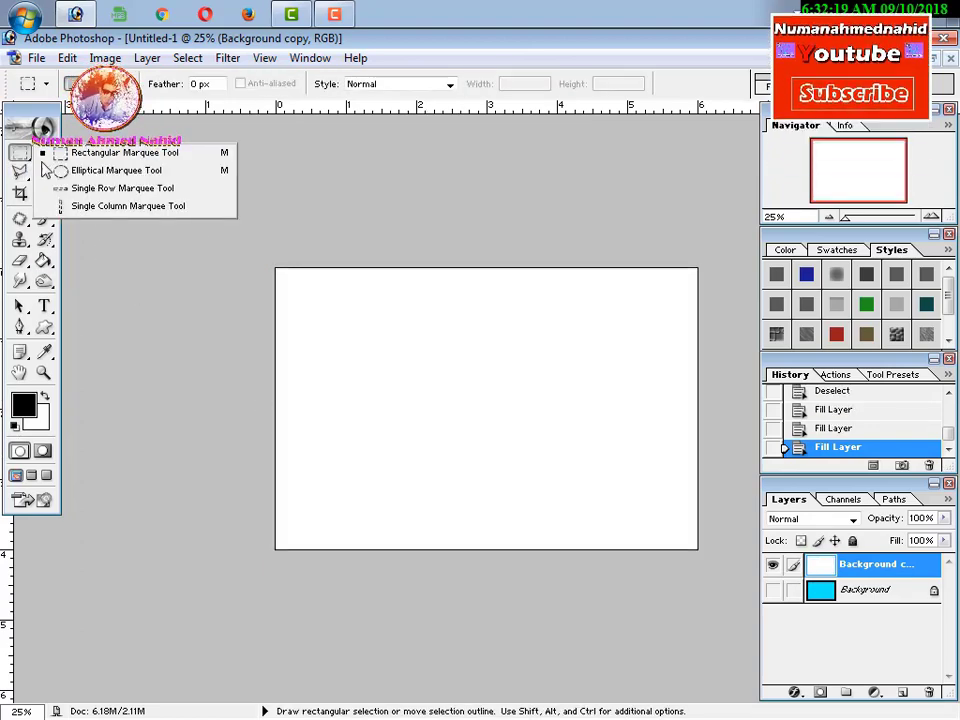
left_click_drag(314, 307, 341, 339)
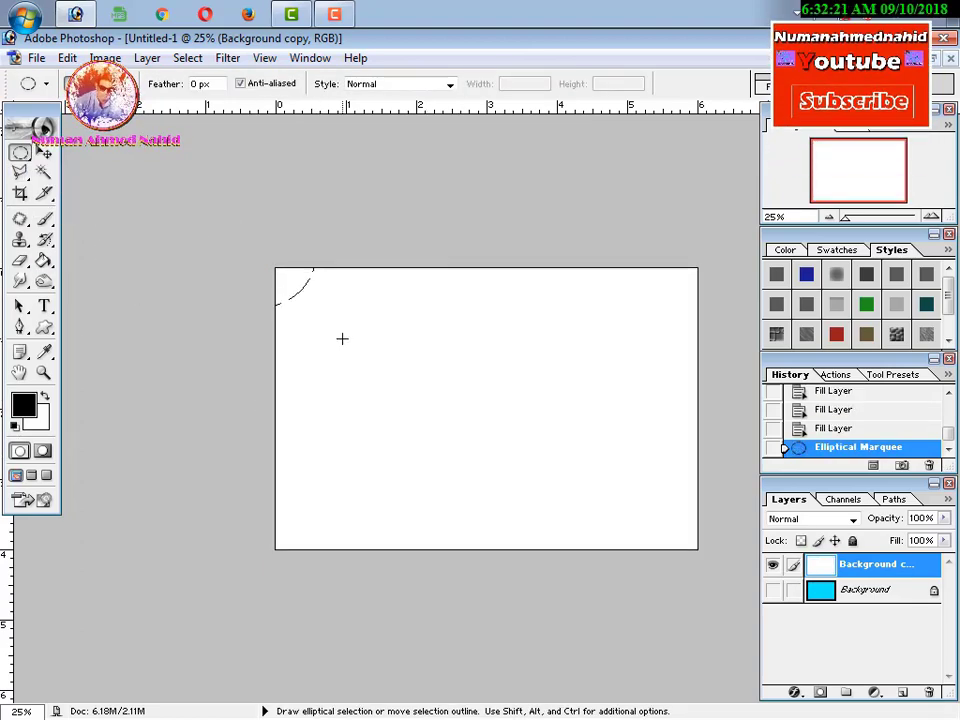
key("alt+BackSpace")
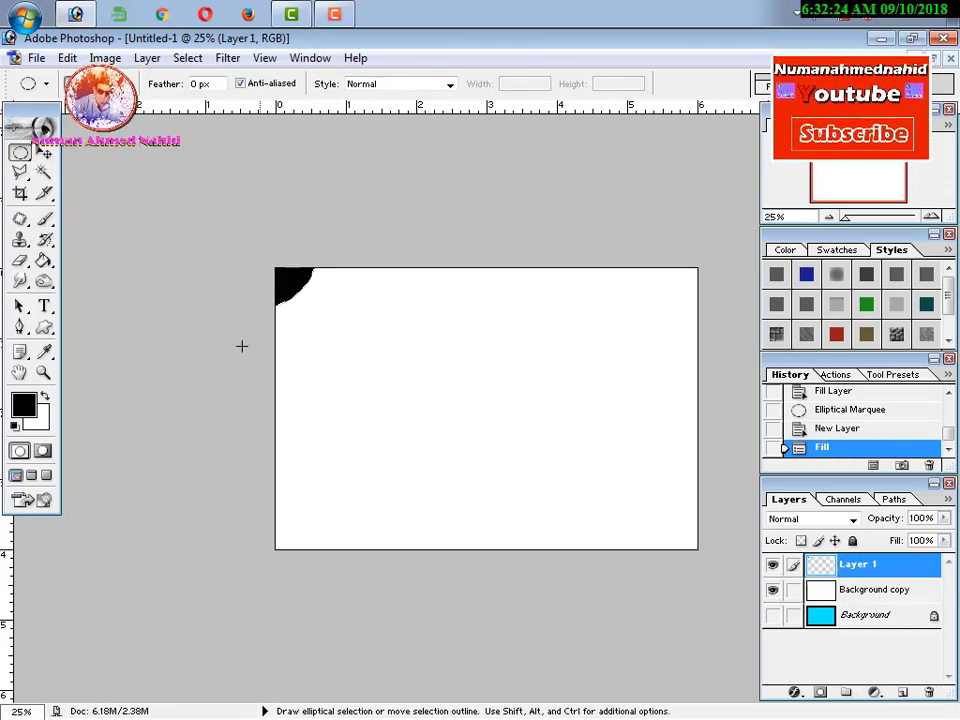
key("ctrl+d")
Copy the black corner circle and flip the copy horizontally for another corner.
left_click_drag(275, 268, 698, 549)
key("Return")
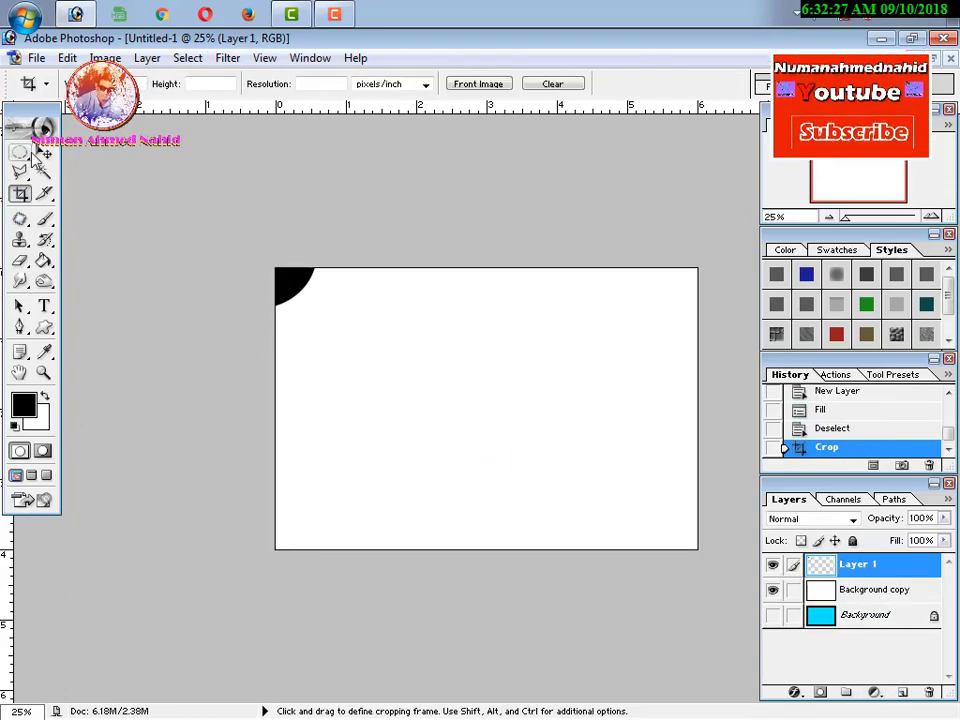
key("v")
left_click_drag(321, 289, 352, 317)
key("ctrl+t")
right_click(356, 316)
left_click(399, 531)
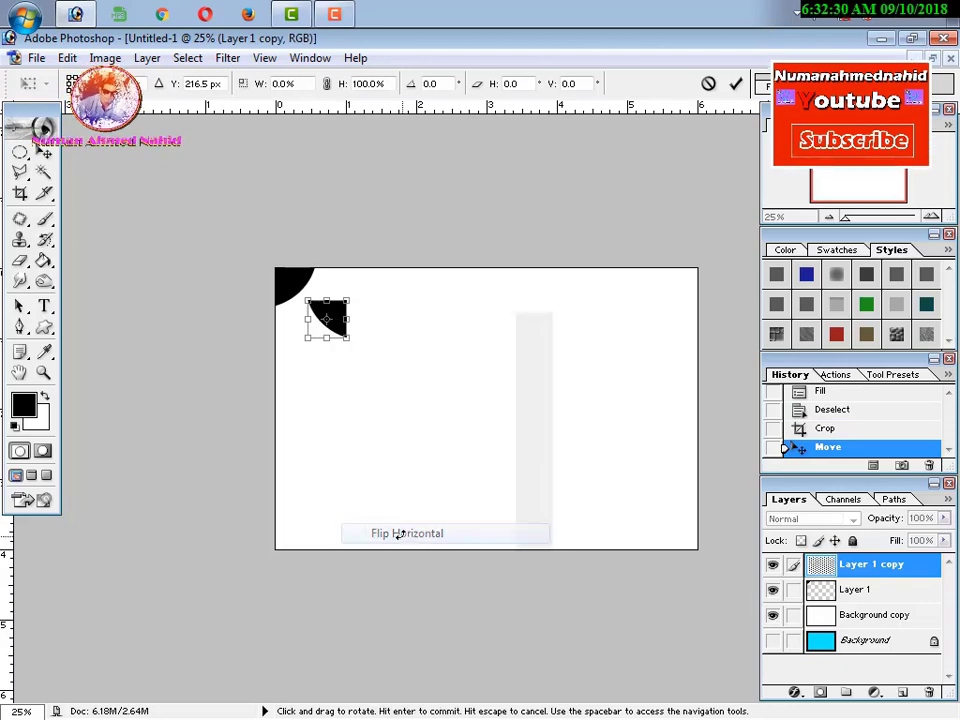
key("Return")
Flip and rotate a copy 180°, then place it in the bottom-right corner.
left_click_drag(691, 286, 546, 422)
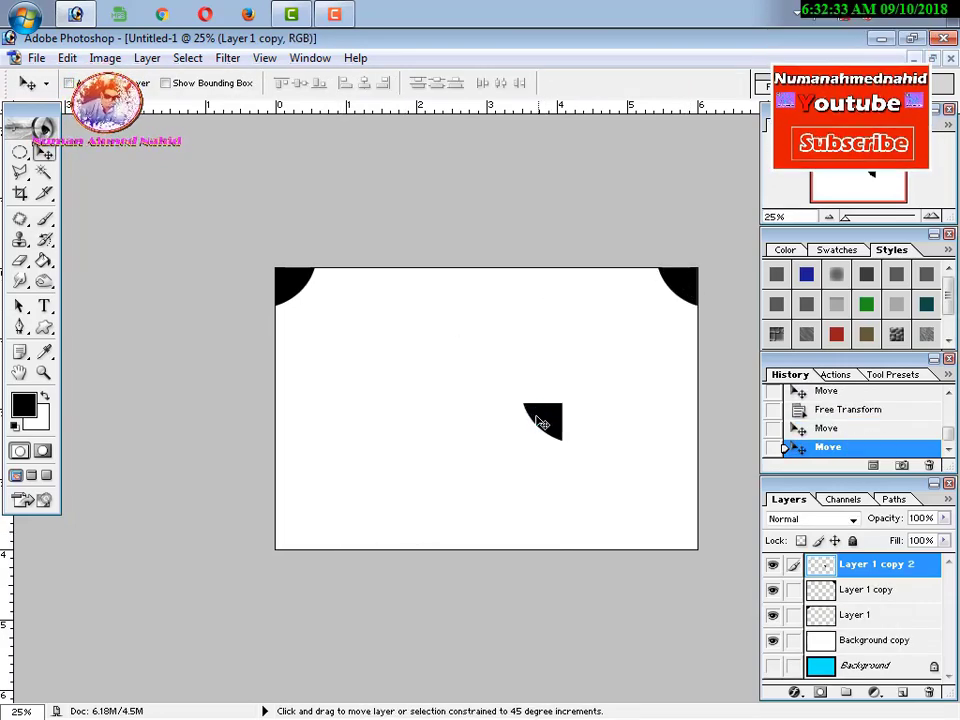
key("ctrl+t")
right_click(537, 416)
left_click(617, 638)
right_click(545, 414)
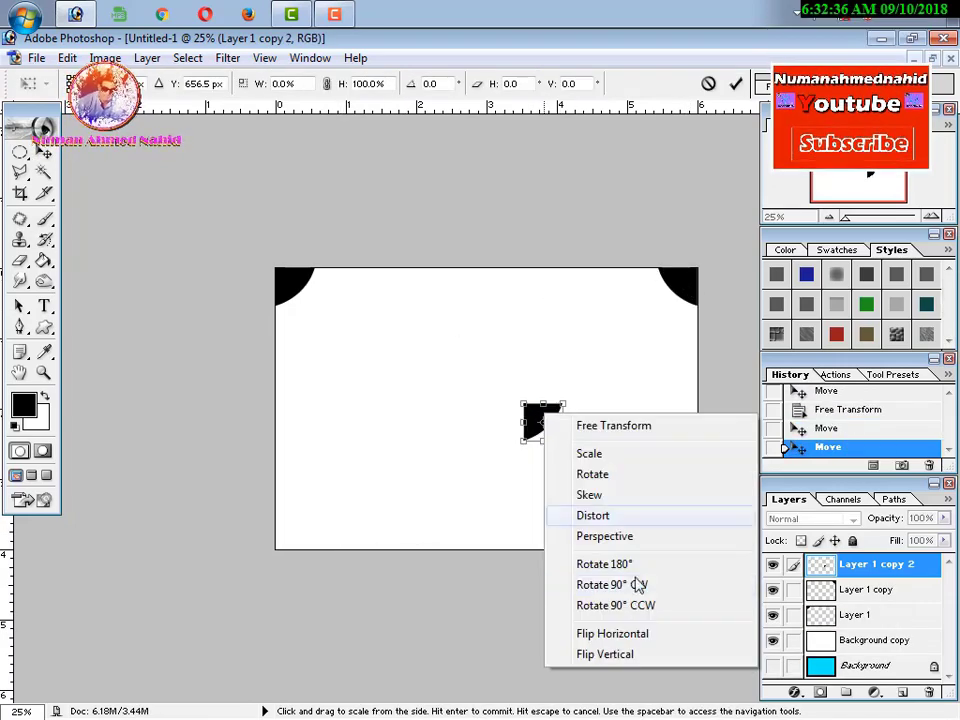
left_click(610, 563)
right_click(550, 444)
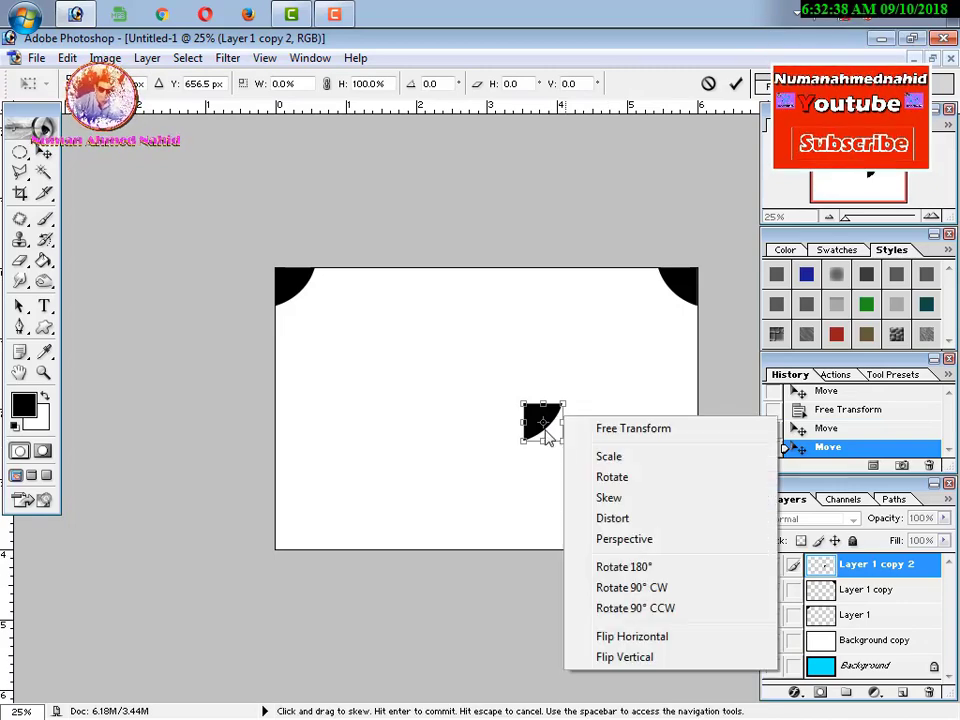
left_click(645, 567)
key("Return")
mouse_move(549, 429)
left_mouse_down()
mouse_move(564, 514)
mouse_move(671, 533)
mouse_move(446, 510)
mouse_move(283, 527)
left_mouse_up()
Flip a copy horizontally for the bottom-left corner and merge all visible layers.
key("ctrl+t")
right_click(449, 502)
left_click(525, 470)
key("Return")
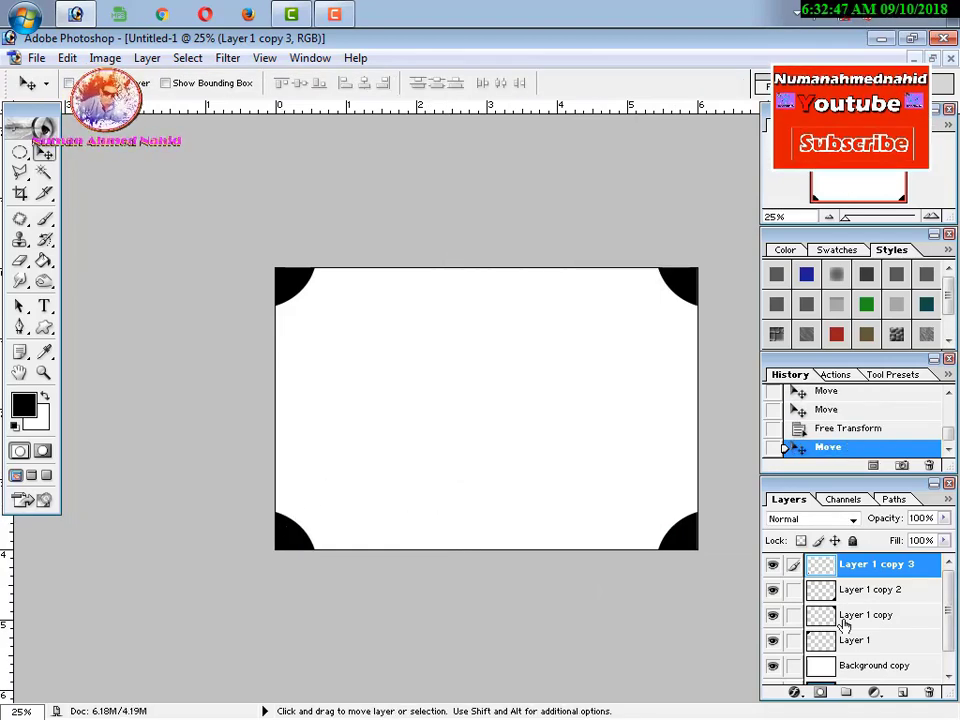
scroll(843, 623, "down", 1)
key("ctrl+shift+e")
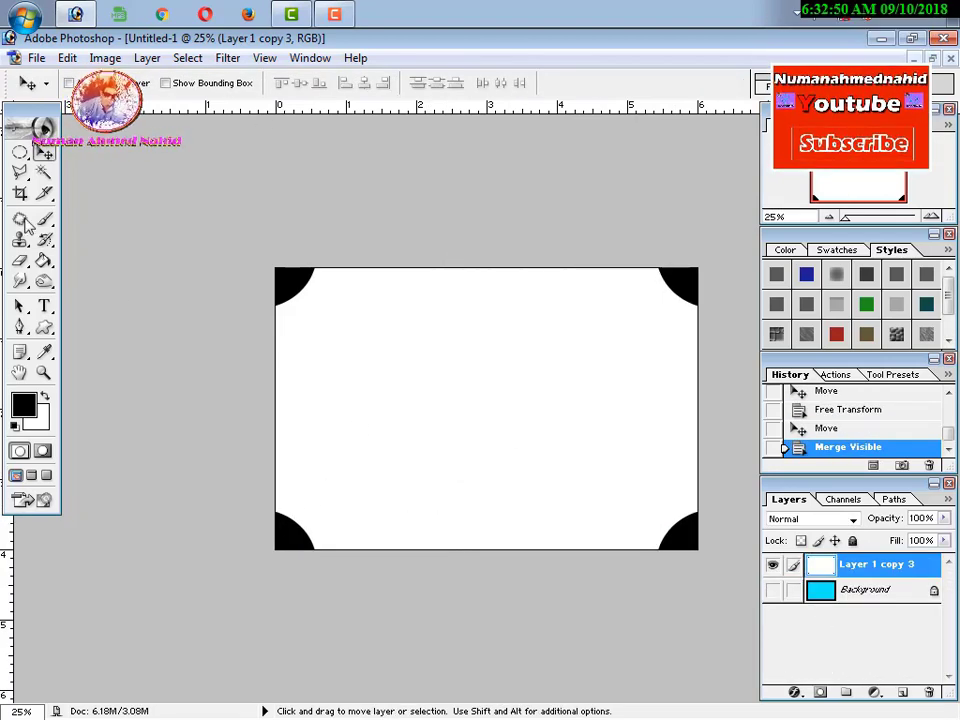
Magic Wand the white area, make a work path, and define it as a custom shape.
left_click(44, 172)
left_click(388, 366)
right_click(448, 379)
left_click(505, 591)
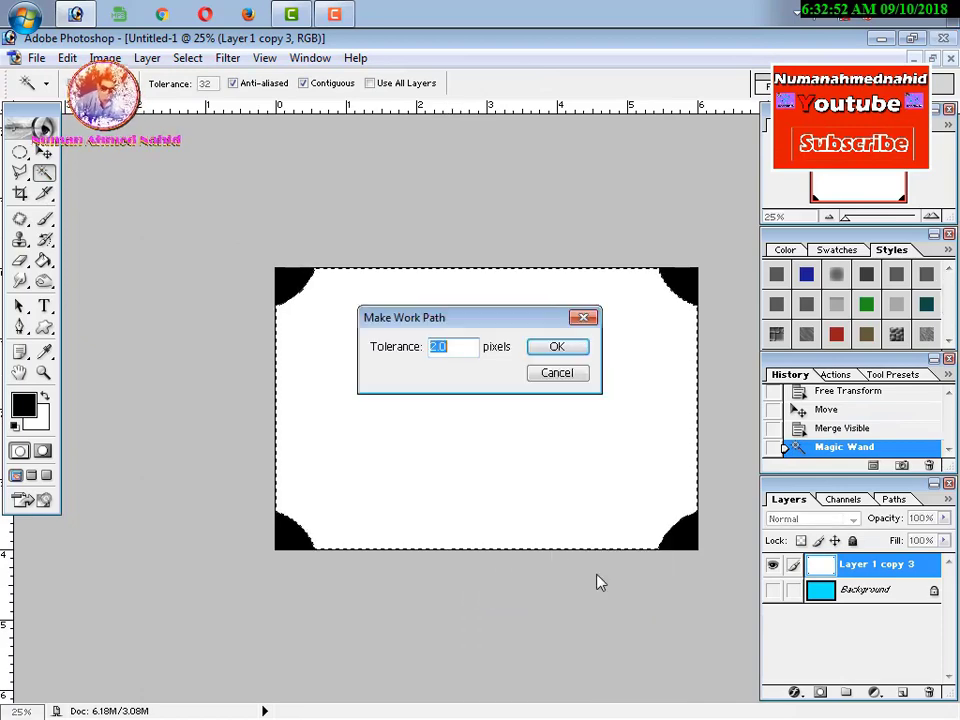
left_click(557, 346)
left_click(67, 57)
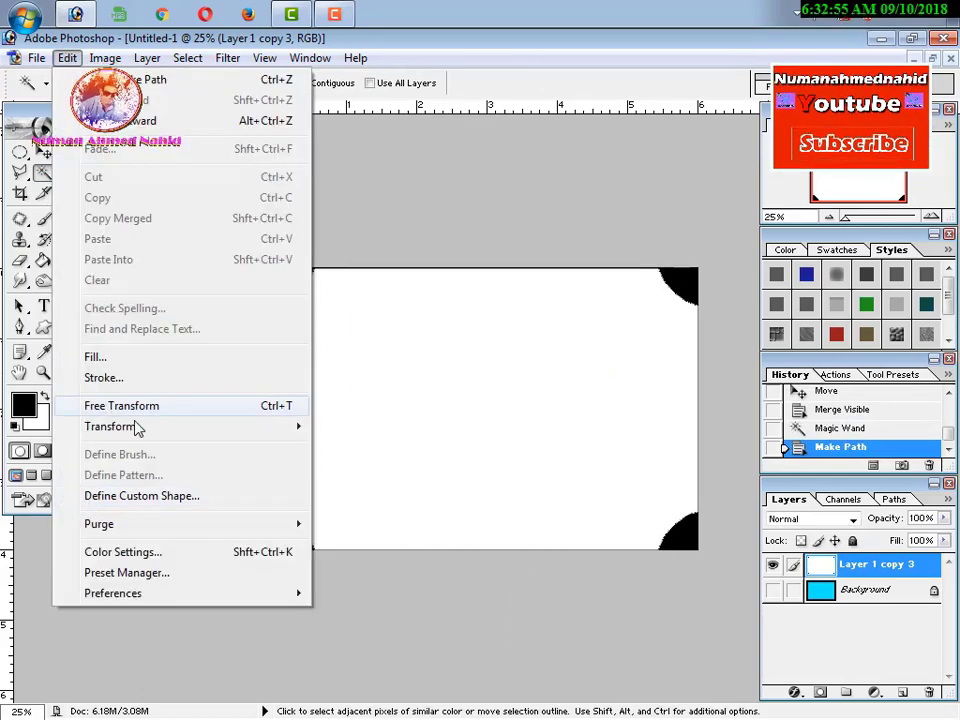
left_click(146, 497)
type("11")
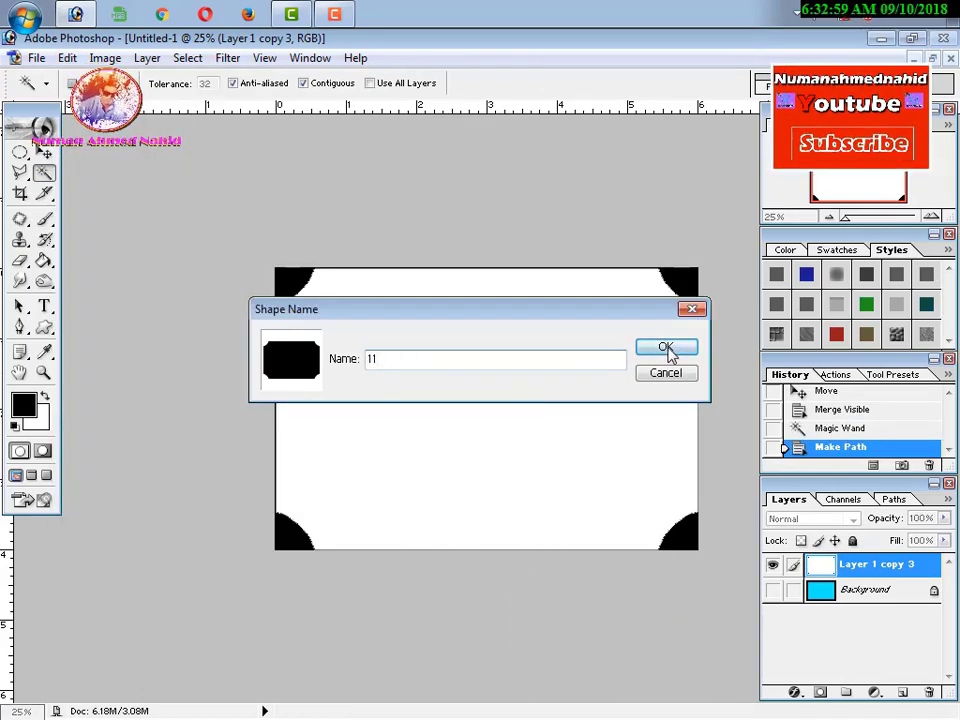
left_click(666, 349)
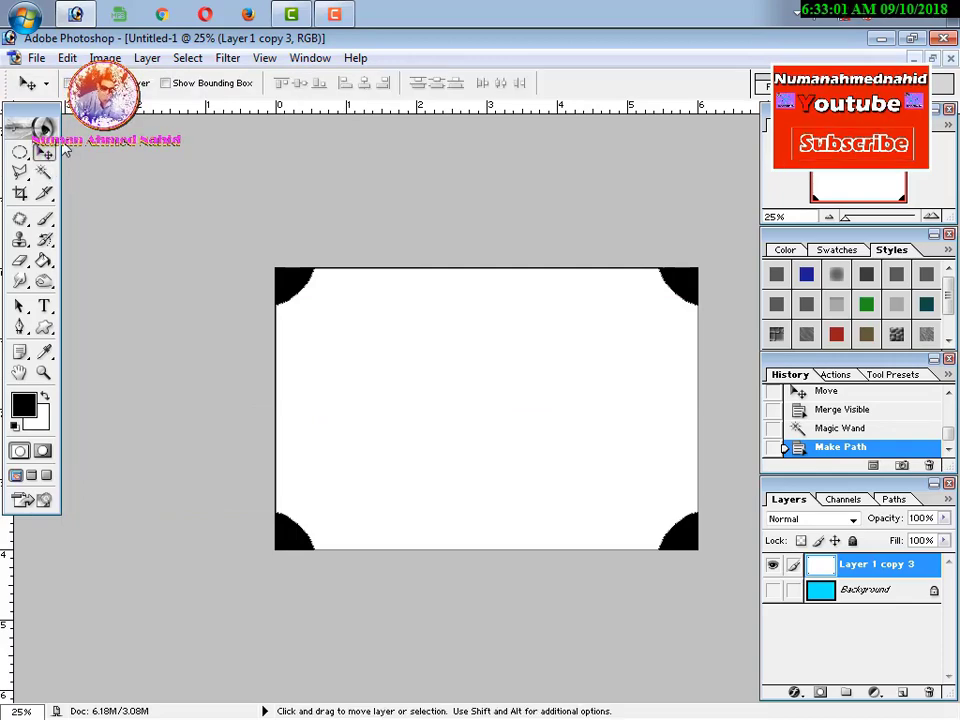
key("ctrl+n")
Create a new portrait document and draw the notched custom shape near the page centre.
left_click(521, 282)
left_click(460, 53)
key("Return")
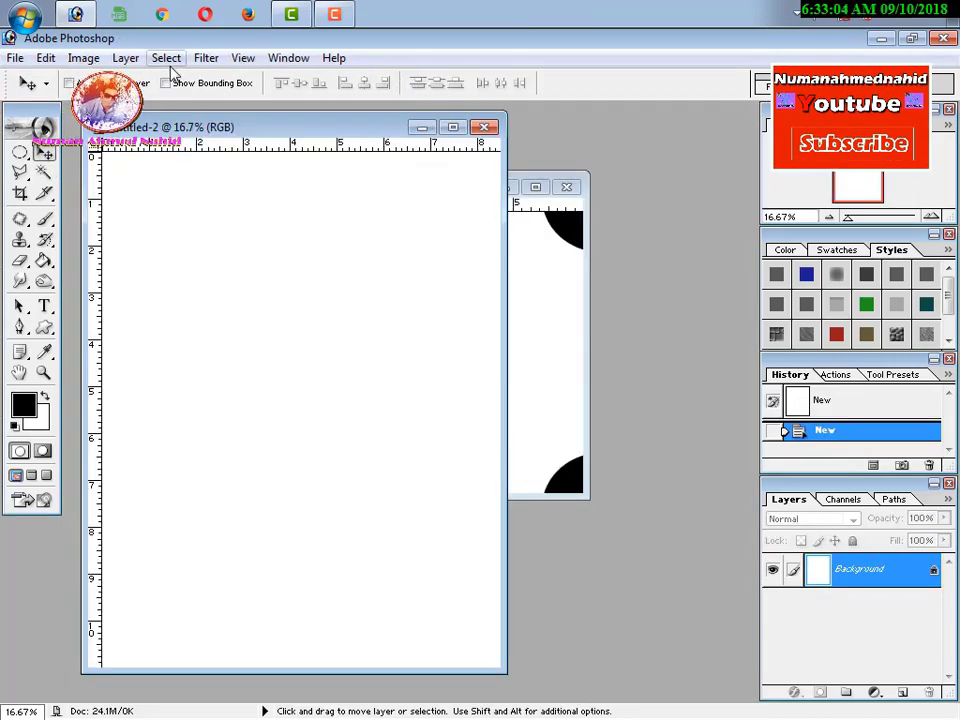
key("u")
left_click(406, 84)
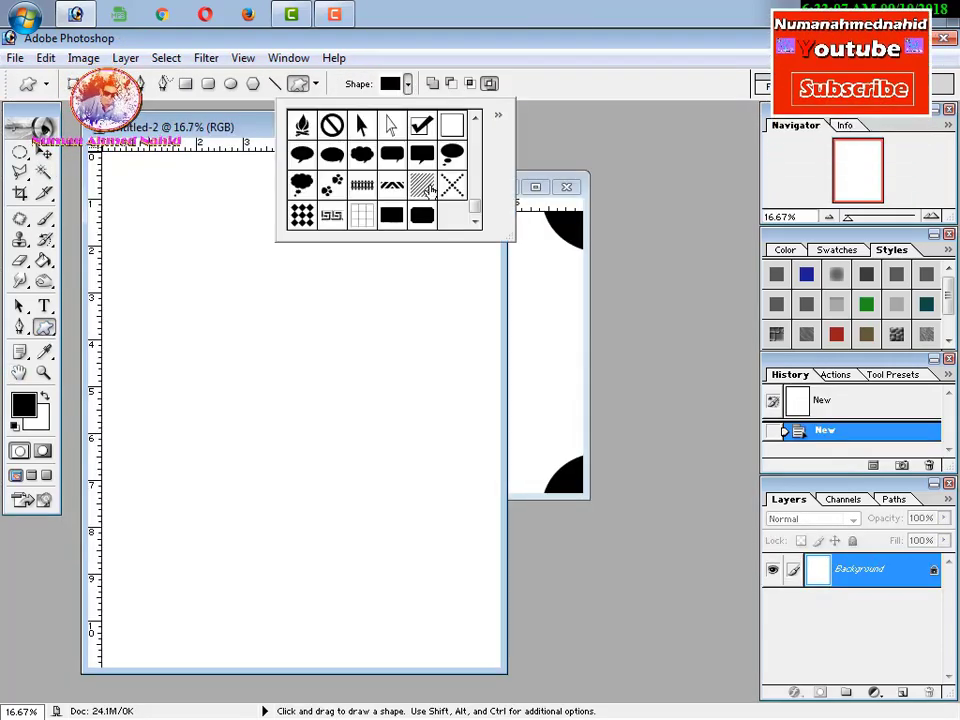
left_click(410, 233)
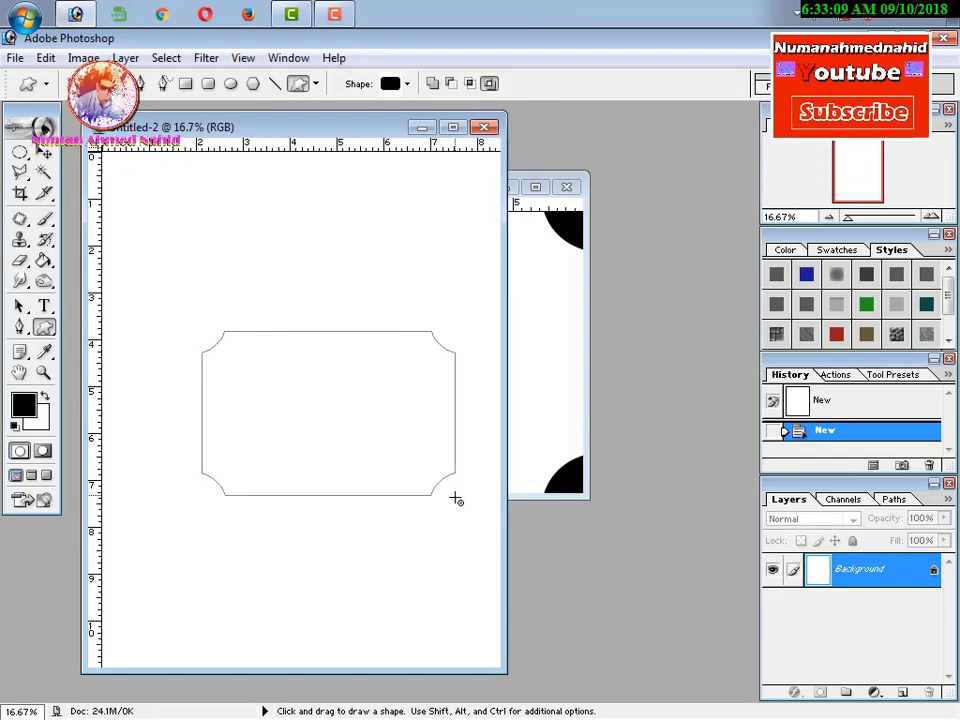
left_click_drag(412, 512, 454, 499)
Turn the shape path into a selection and fill it black on a new layer.
right_click(360, 424)
key("Escape")
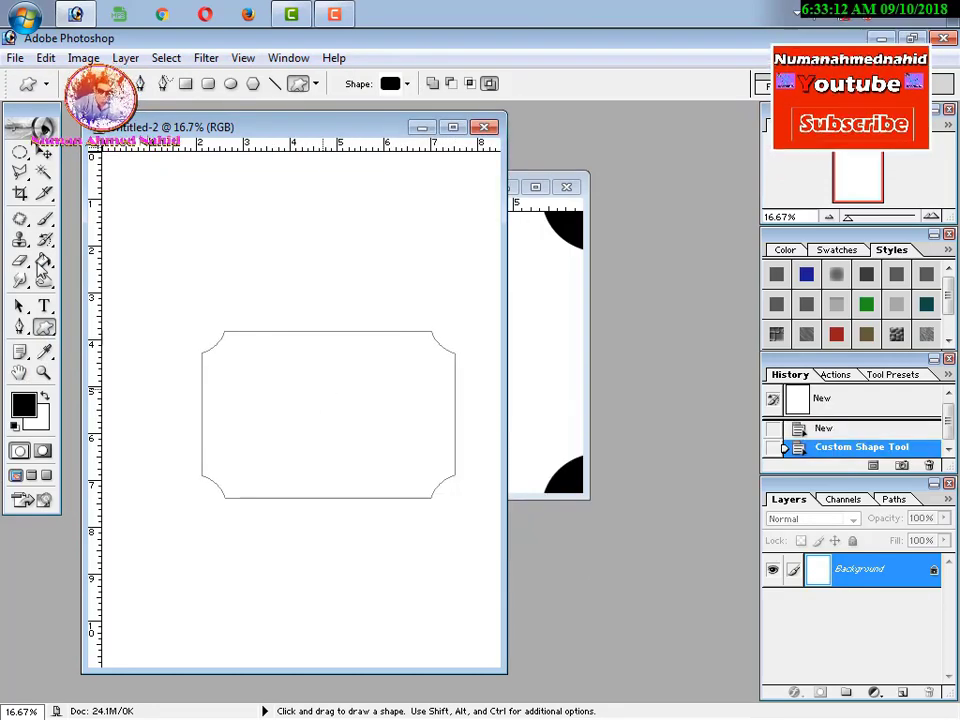
key("ctrl")
key("ctrl+Return")
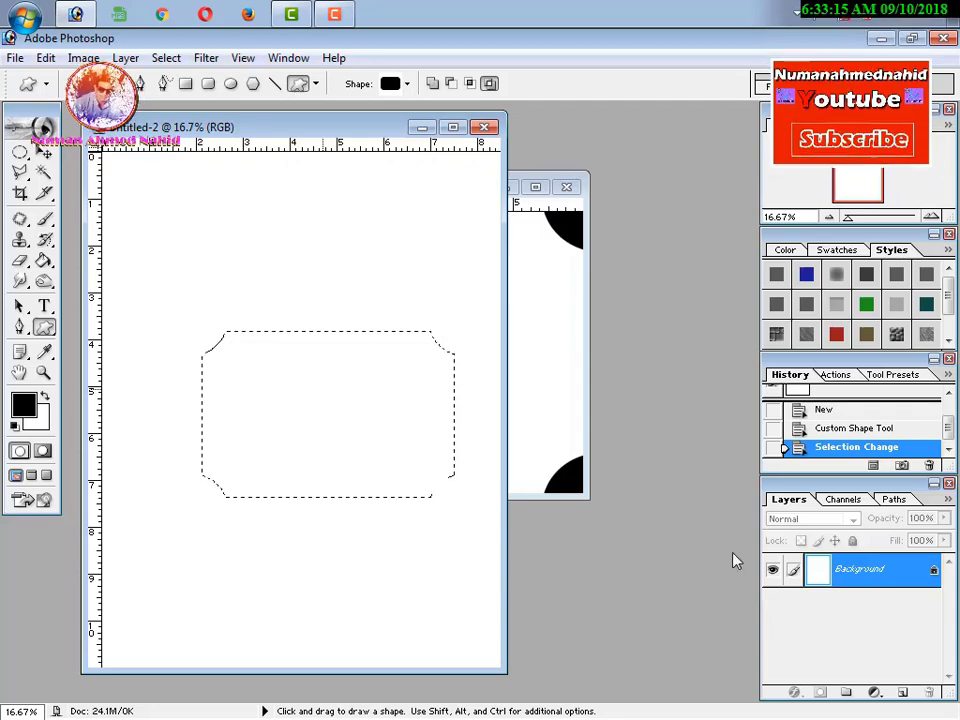
left_click(899, 693)
key("alt+BackSpace")
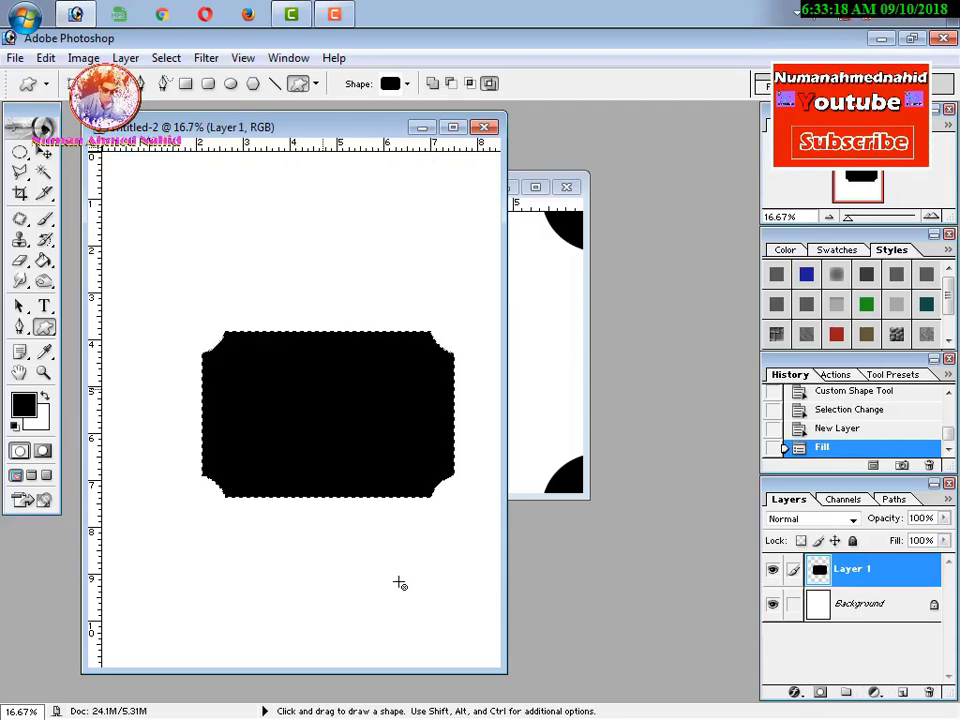
key("ctrl+d")
Restore the deselected state and move the black shape slightly left.
key("ctrl+alt+z")
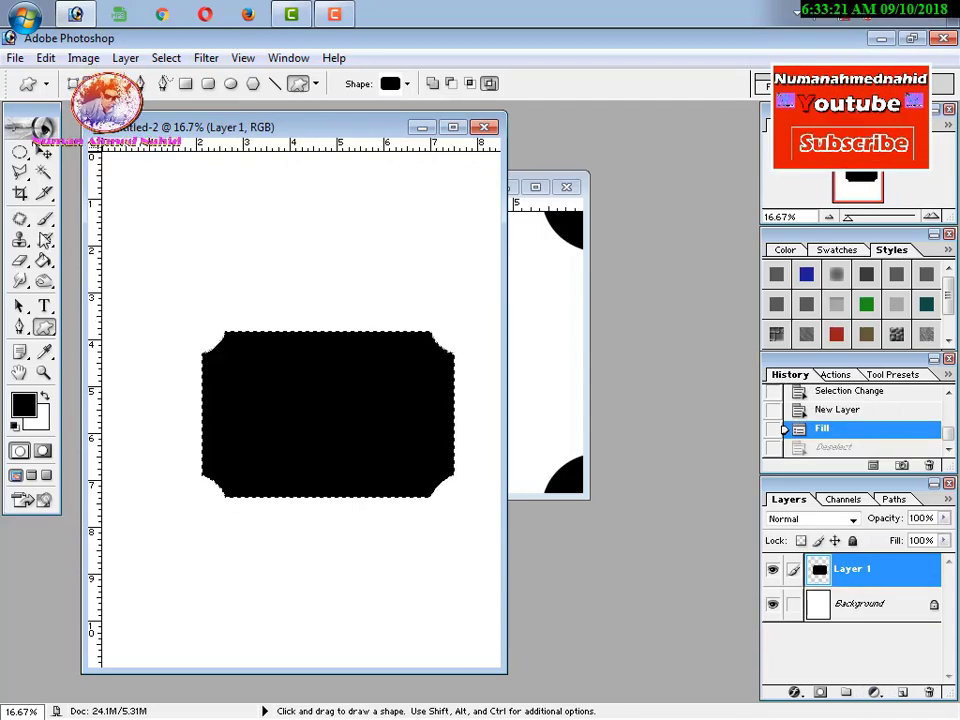
key("v")
key("ctrl+shift+z")
left_click_drag(337, 393, 313, 393)
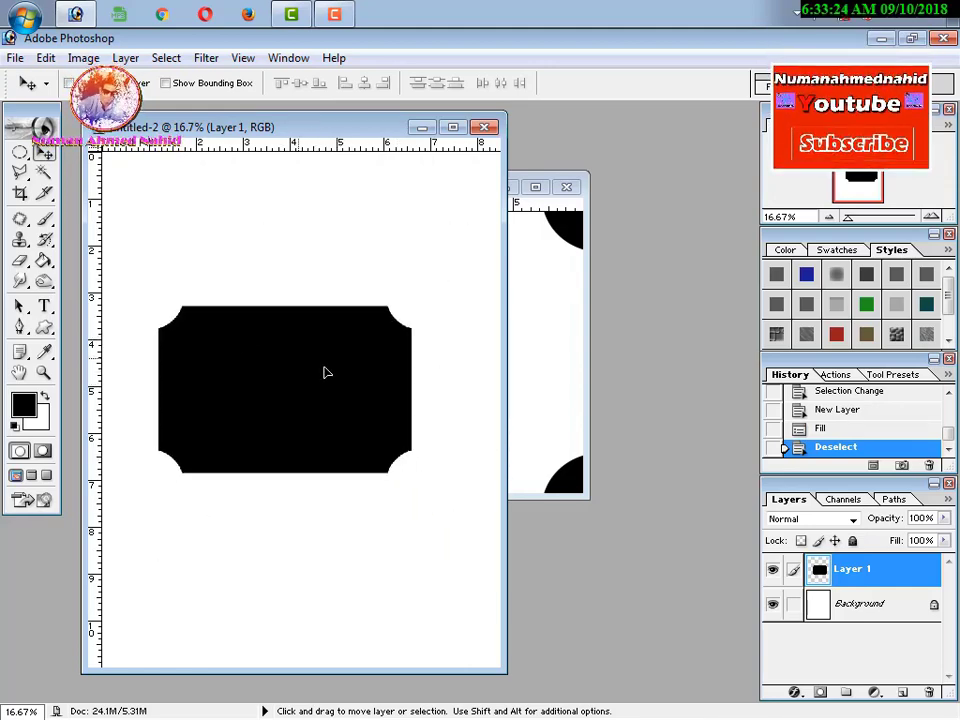
Give Layer 1 a white 85 px Stroke effect.
right_click(853, 566)
left_click(810, 352)
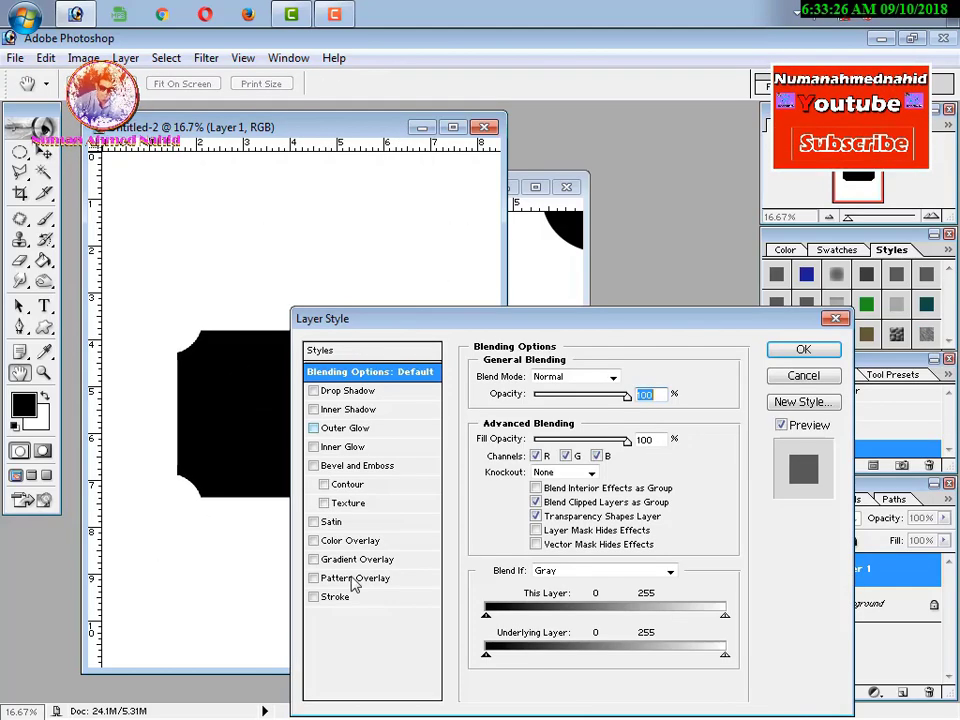
left_click(352, 598)
left_click(527, 487)
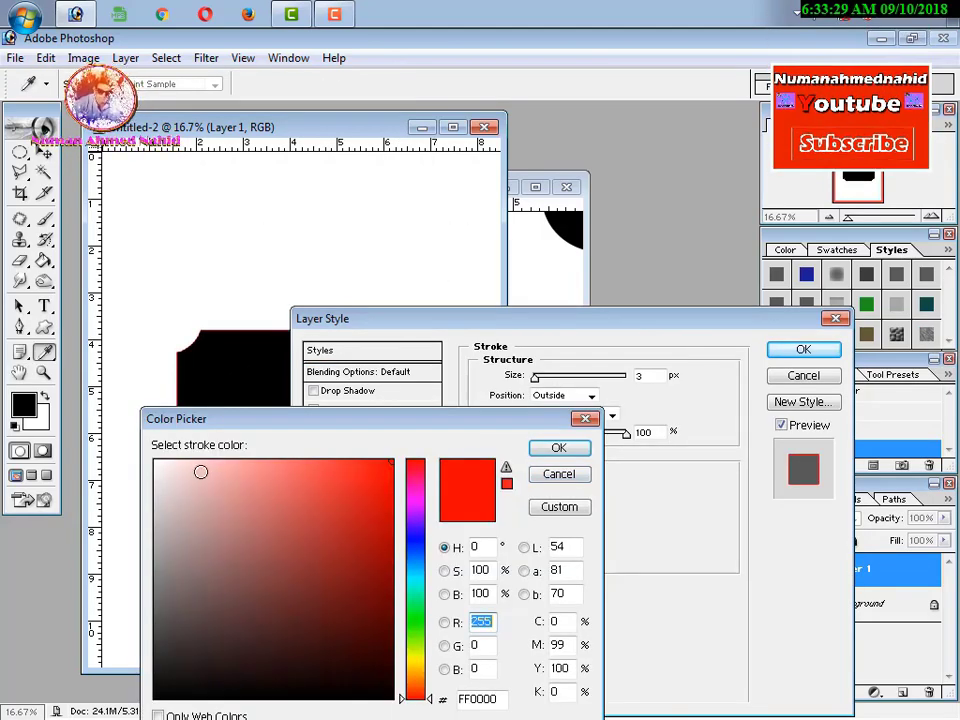
left_click(558, 448)
left_click_drag(535, 376, 561, 376)
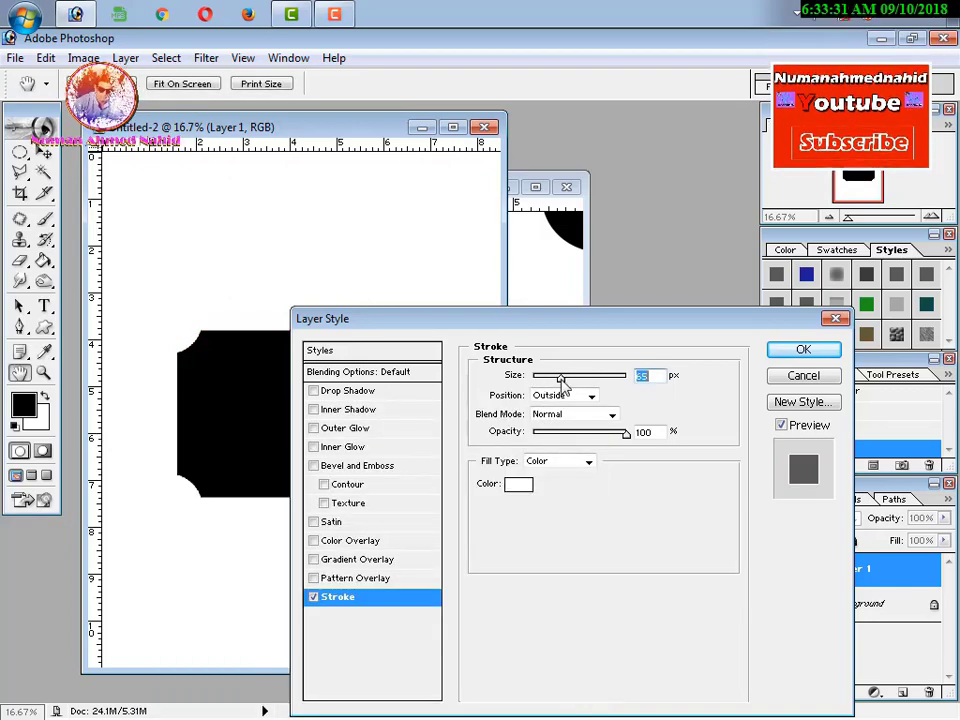
Add a bright pink Color Overlay to Layer 1 and apply the layer style.
left_click(345, 541)
left_click(636, 376)
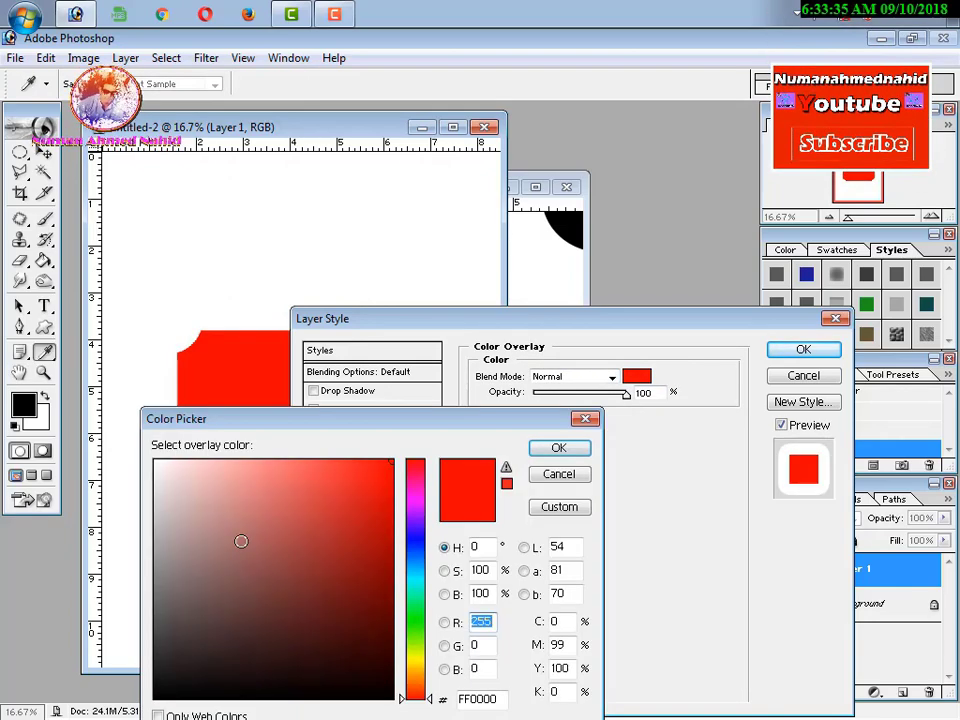
left_click(415, 489)
left_click(377, 480)
left_click(558, 448)
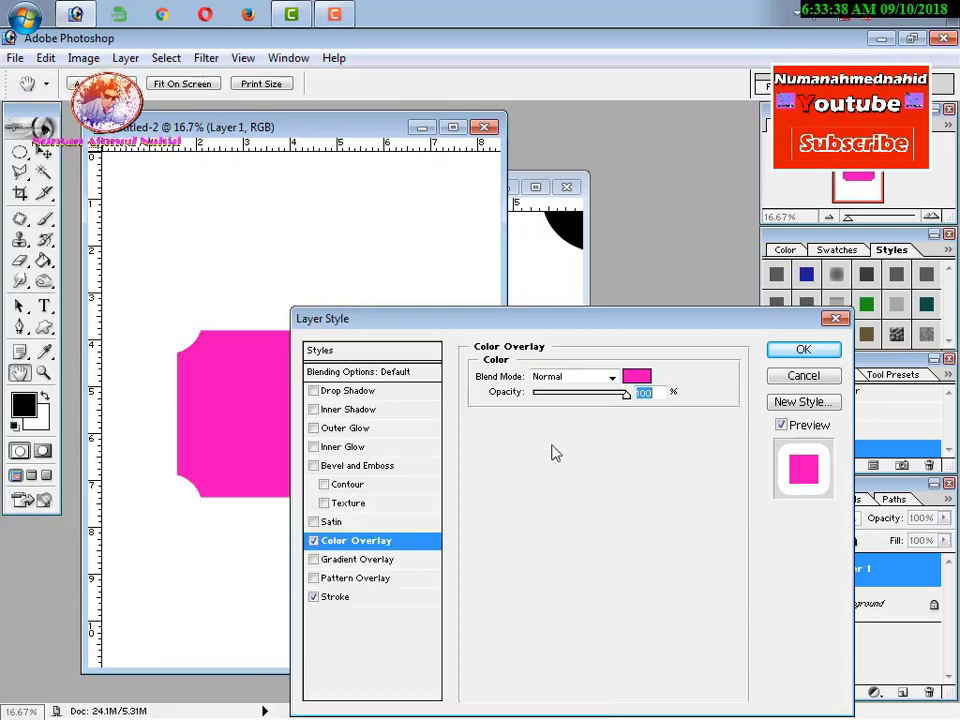
left_click(786, 352)
left_click(812, 660)
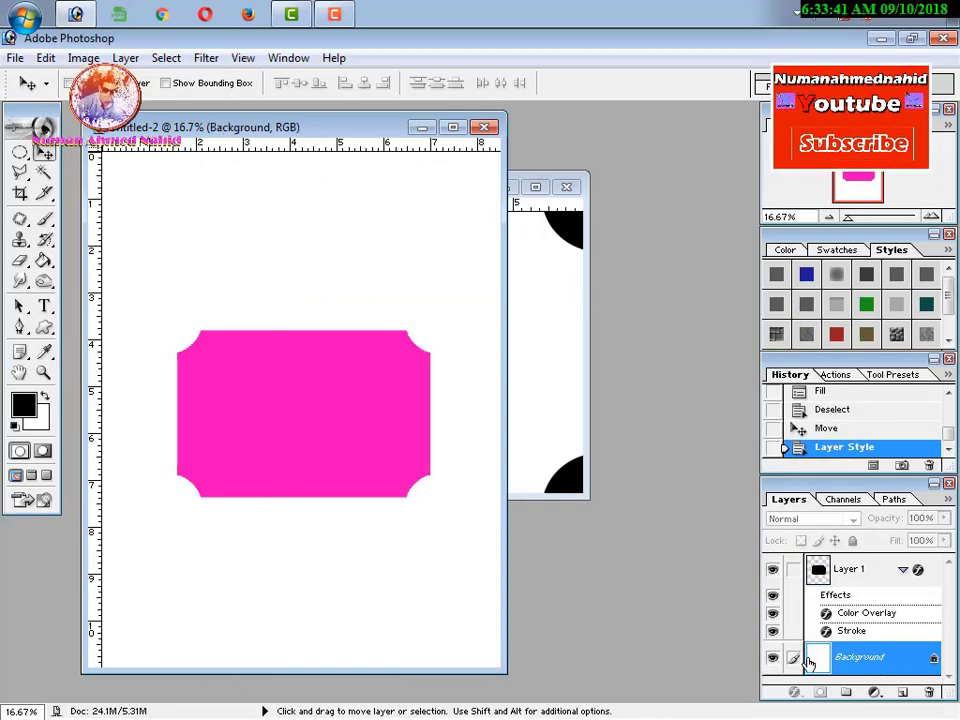
Fill the Background black, then try clearing the pink area on Layer 1 and undo it.
key("alt+BackSpace")
key("w")
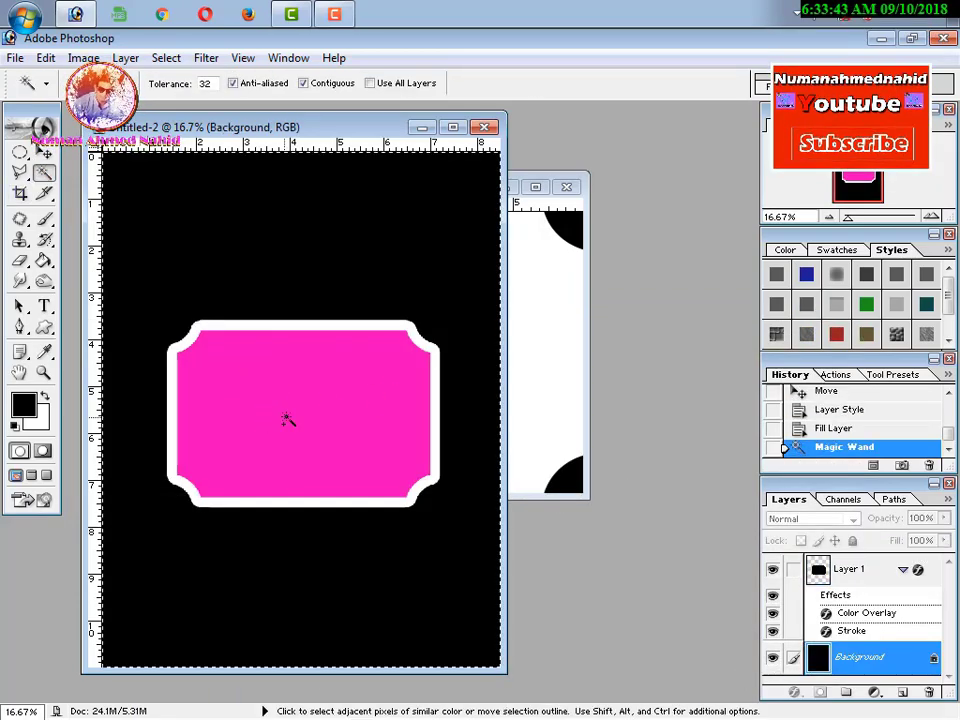
key("ctrl+d")
left_click(830, 569)
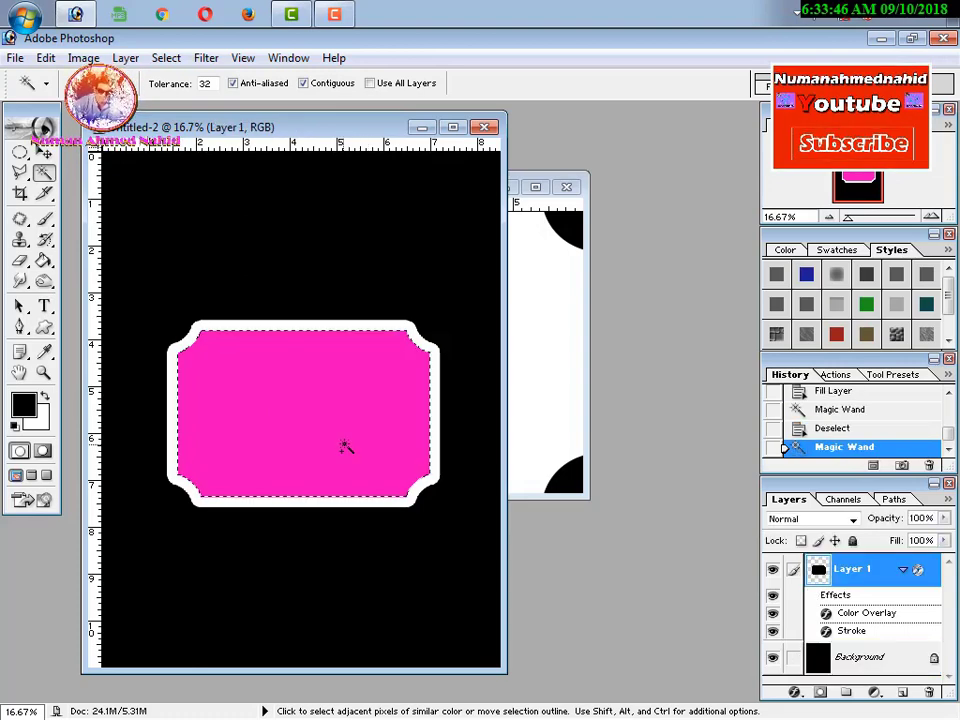
key("Delete")
key("ctrl+z")
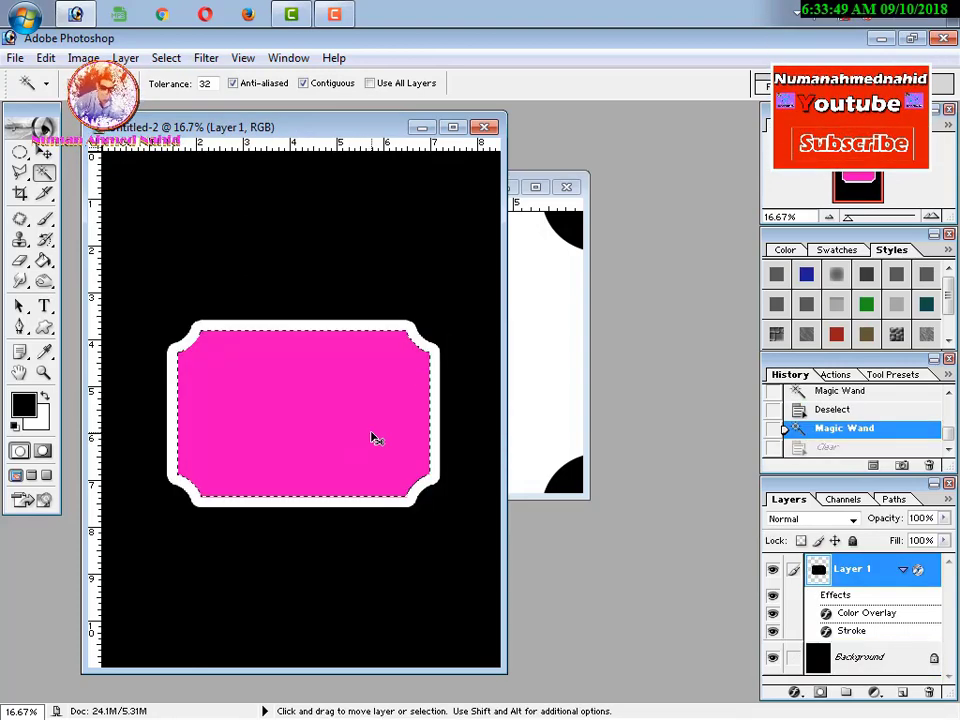
key("ctrl+d")
left_click(903, 569)
Duplicate Layer 1 and merge the copy down, undoing another attempt to clear the pink.
right_click(850, 569)
left_click(816, 383)
key("Return")
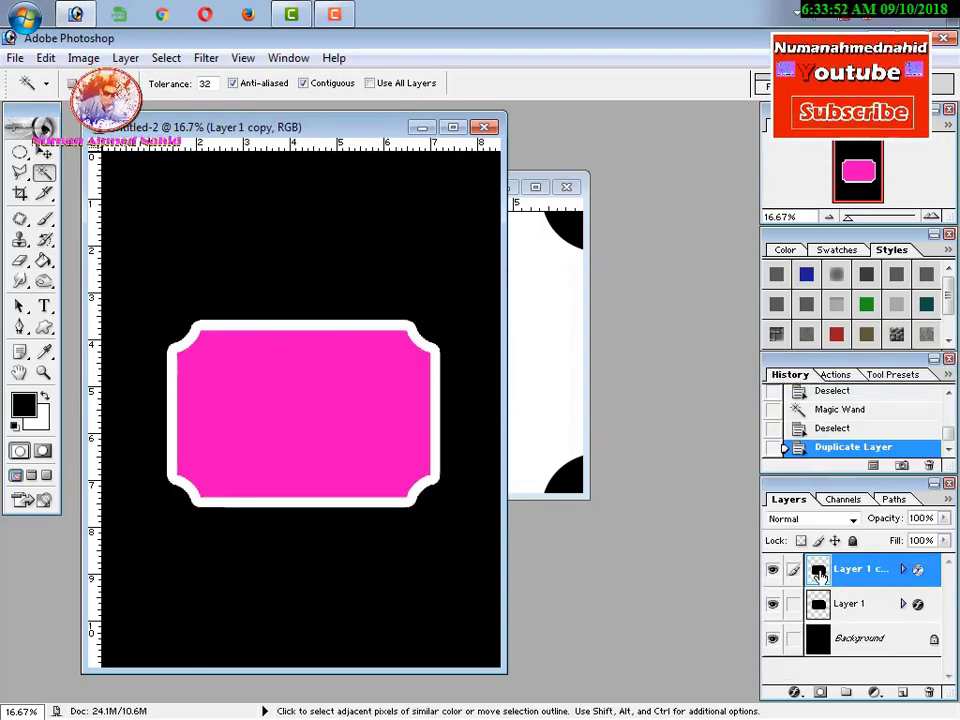
key("ctrl+e")
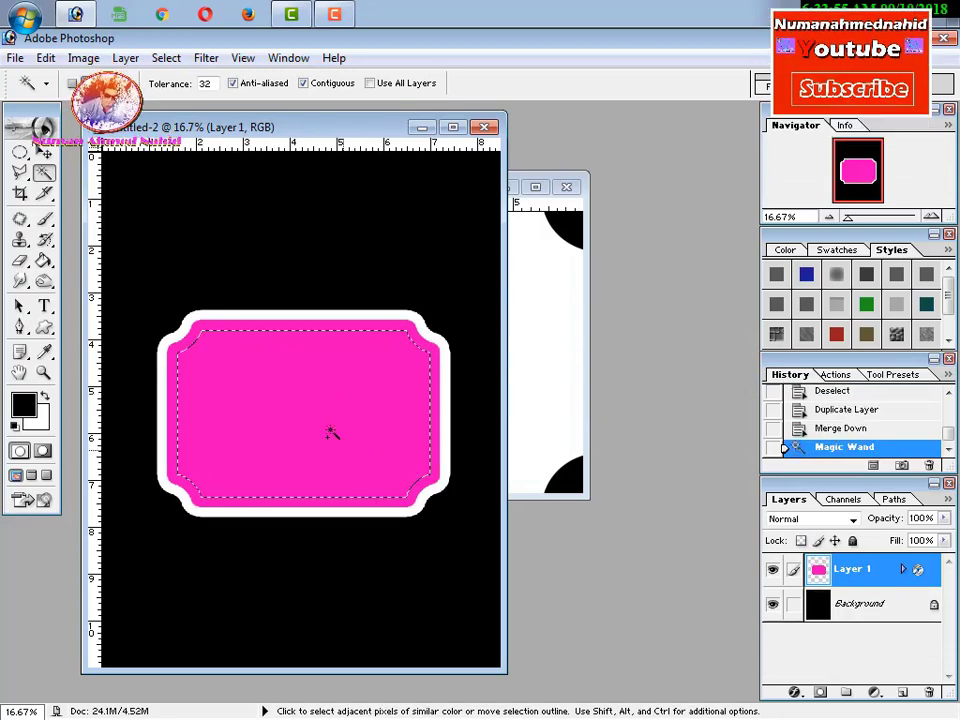
key("Delete")
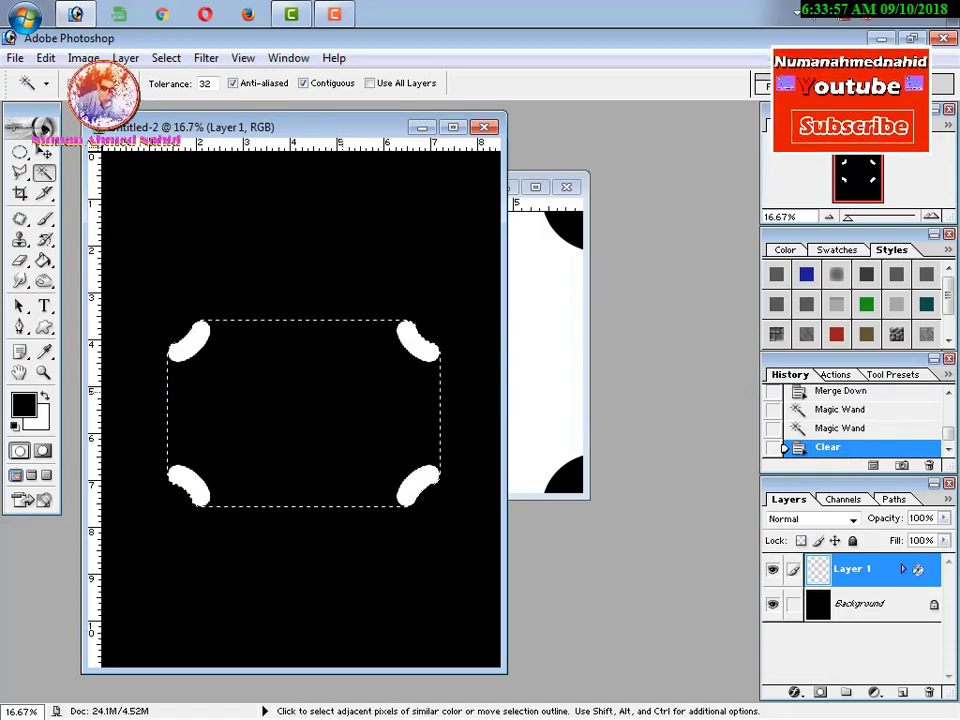
key("ctrl+z")
key("ctrl+d")
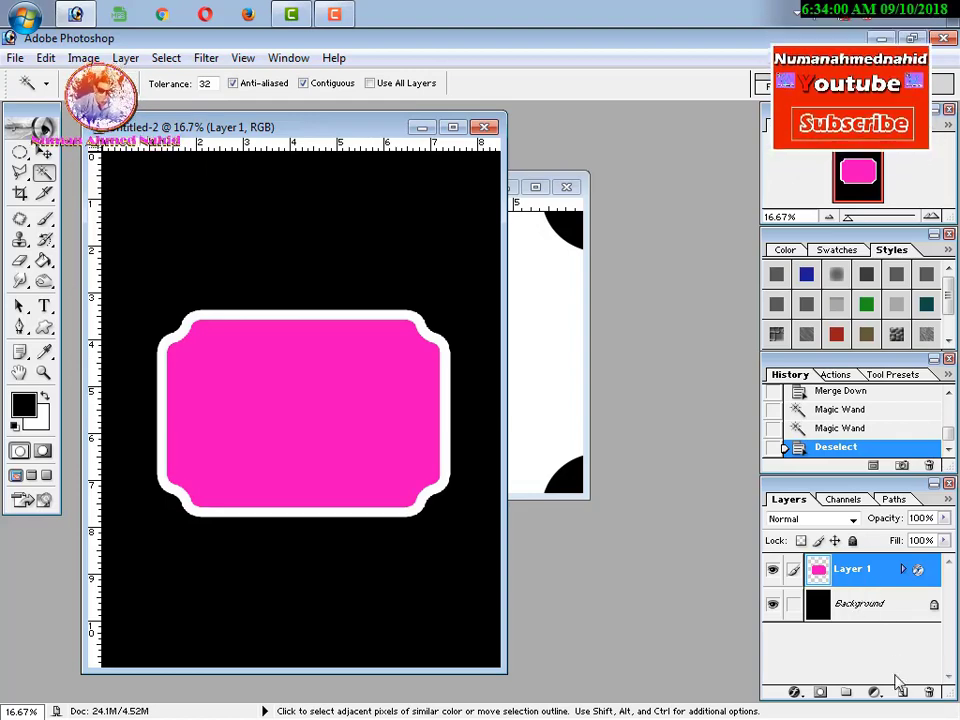
Add a hidden Layer 2, duplicate the Background, and merge Layer 1 into Background copy.
left_click(902, 692)
mouse_move(845, 566)
left_mouse_down()
mouse_move(840, 622)
mouse_move(850, 655)
left_mouse_up()
right_click(845, 638)
left_click(819, 454)
key("Return")
left_click(765, 608)
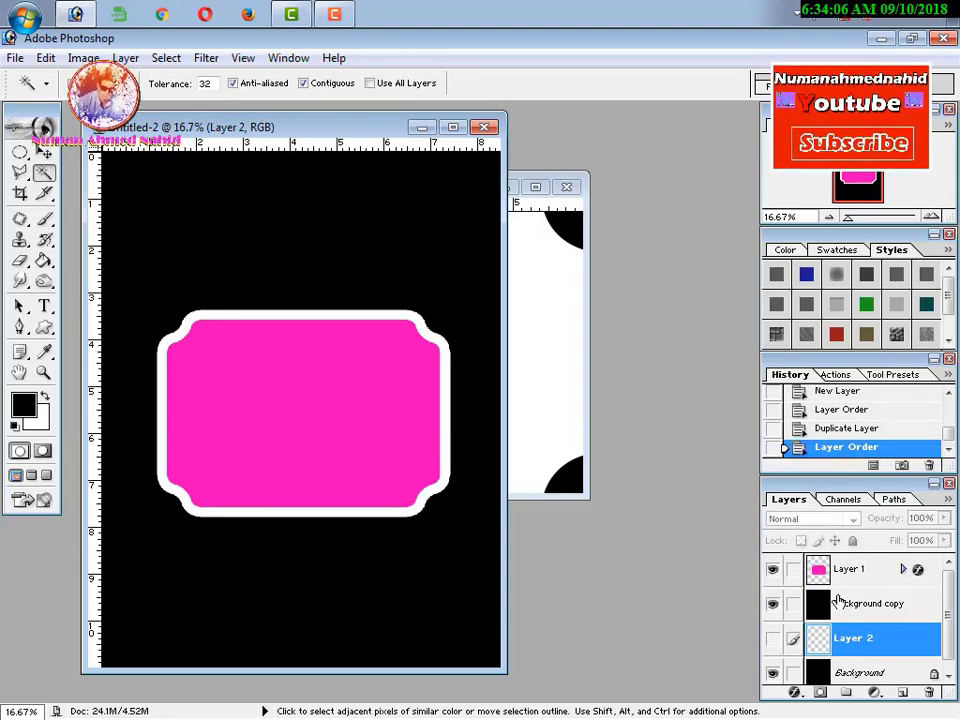
left_click(872, 583)
key("ctrl+e")
Clear the pink interior, hide the black Background and move the white frame up.
left_click(327, 416)
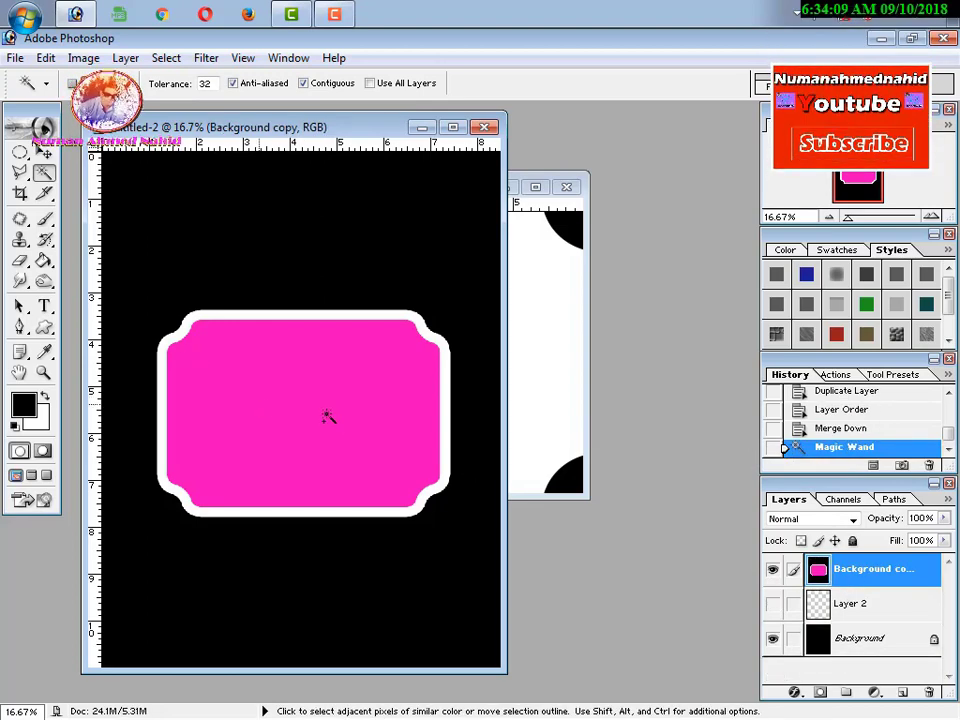
key("Delete")
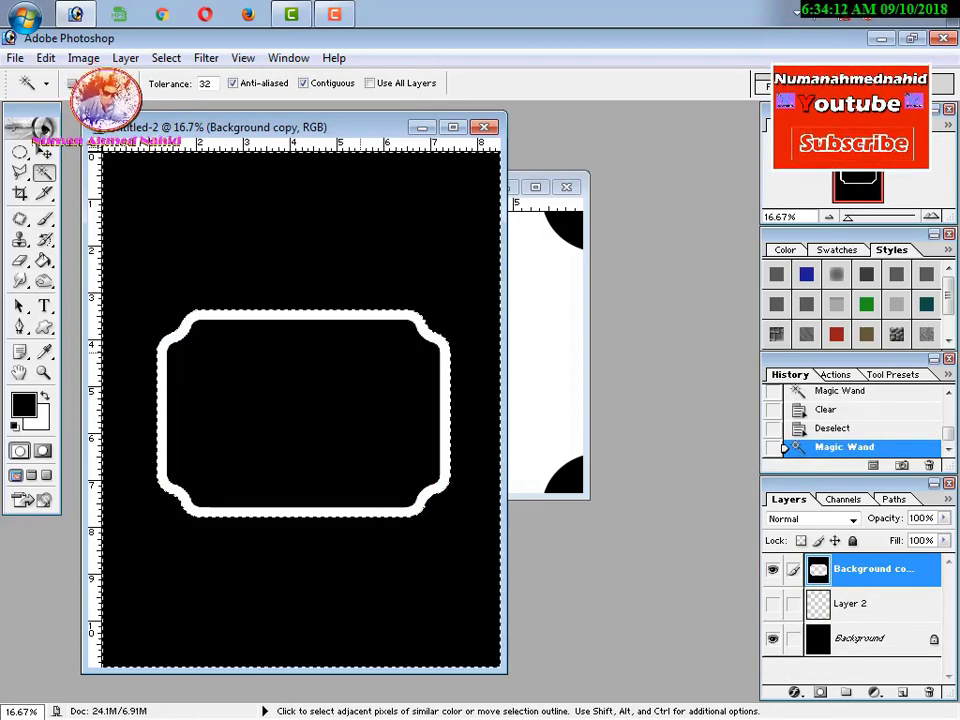
key("ctrl")
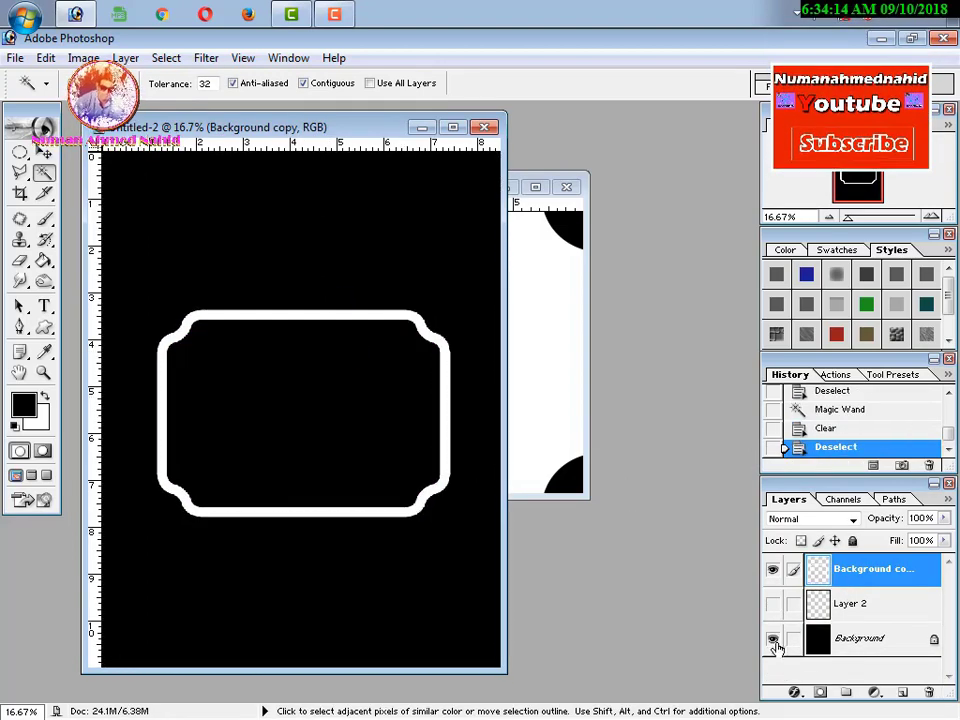
left_click(772, 638)
mouse_move(301, 354)
left_mouse_down()
mouse_move(287, 289)
mouse_move(372, 226)
left_mouse_up()
Close Untitled-2 without saving and cancel closing Untitled-1.
left_click(483, 128)
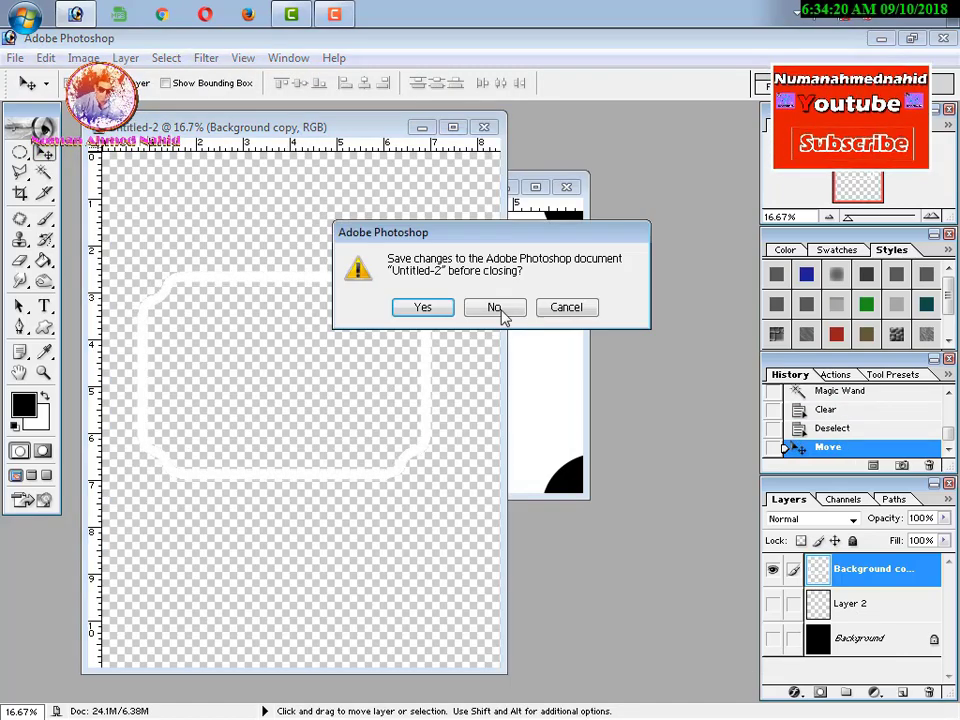
left_click(493, 306)
left_click(566, 187)
left_click(566, 306)
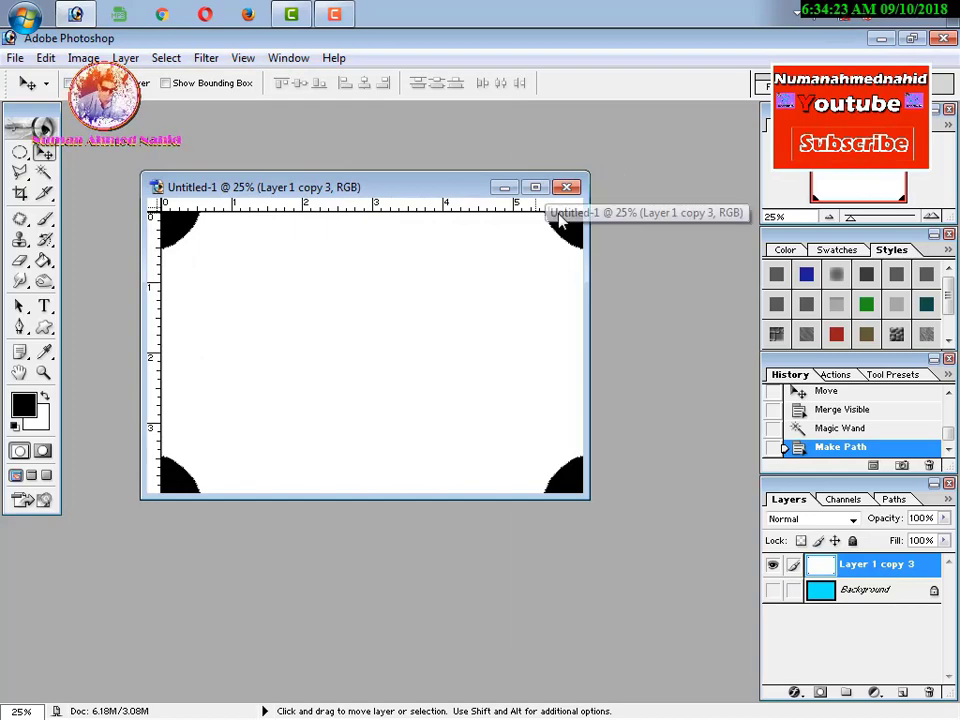
Hide Layer 1 copy 3, add and fill a new layer, then undo those steps.
left_click(772, 566)
left_click(902, 692)
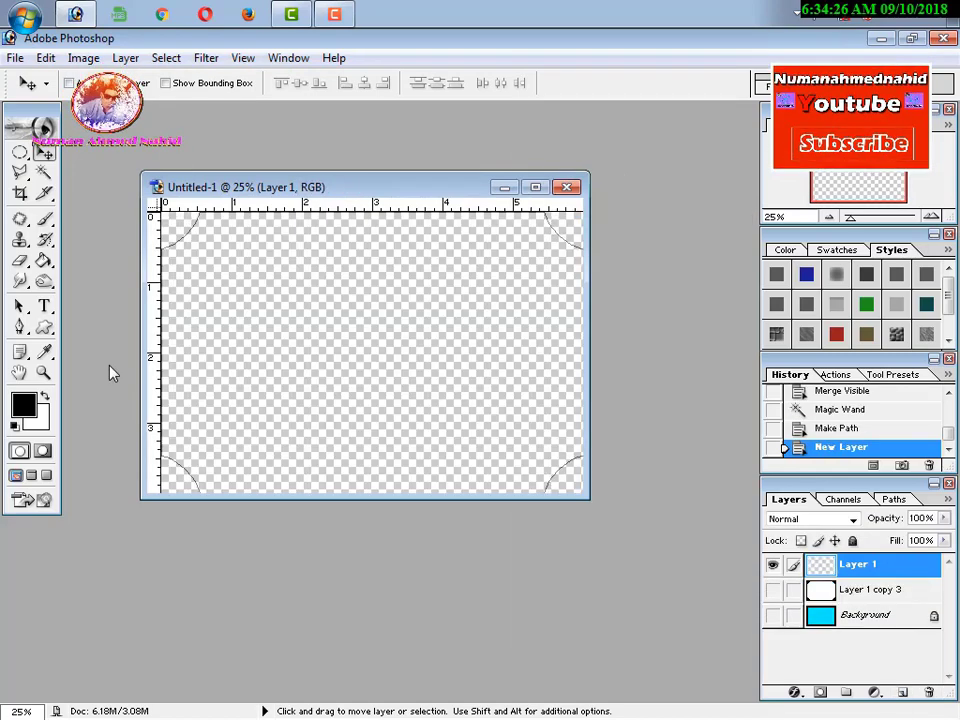
key("ctrl+BackSpace")
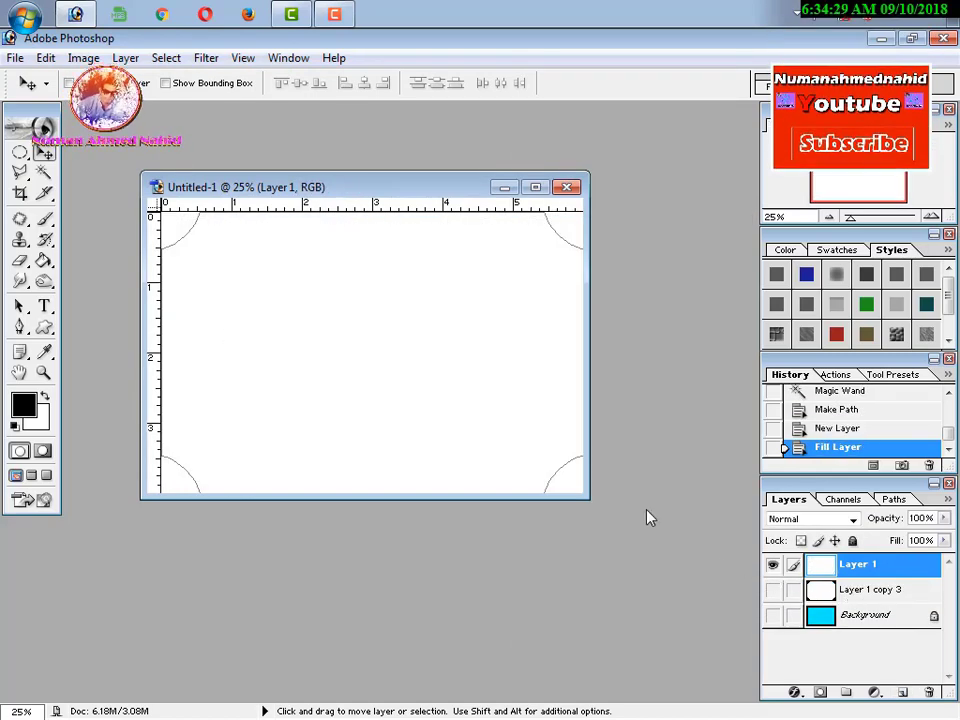
key("ctrl+alt+z")
key("ctrl+alt+z")
key("ctrl+shift+e")
Create a new 640x480 document and maximise its window with the rectangular marquee ready.
left_click(566, 187)
left_click(499, 349)
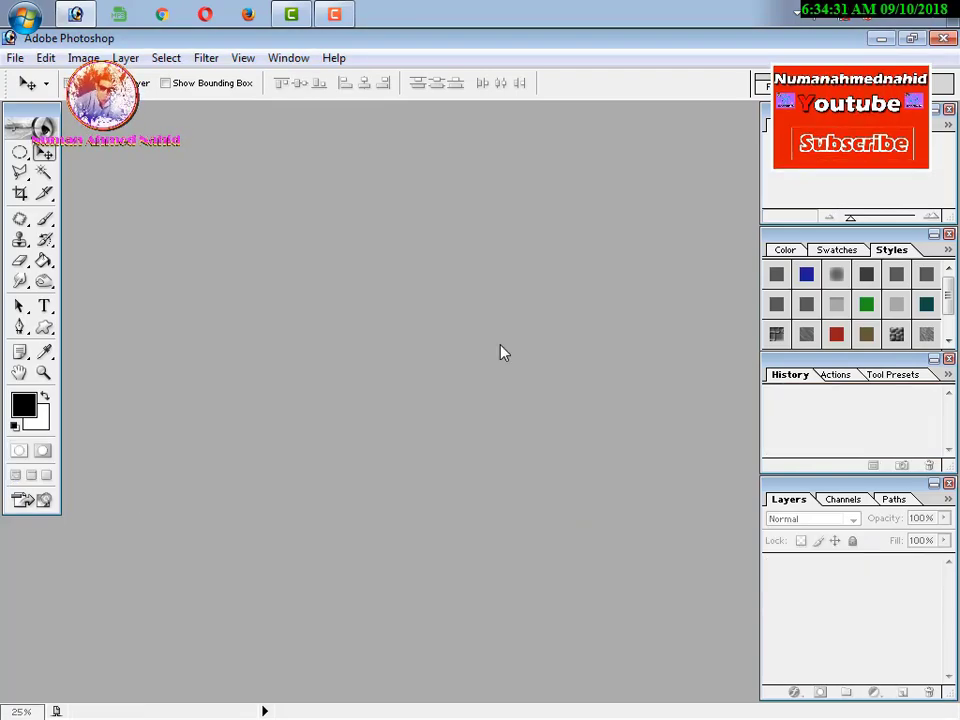
key("ctrl+n")
left_click(450, 280)
left_click(453, 163)
key("Return")
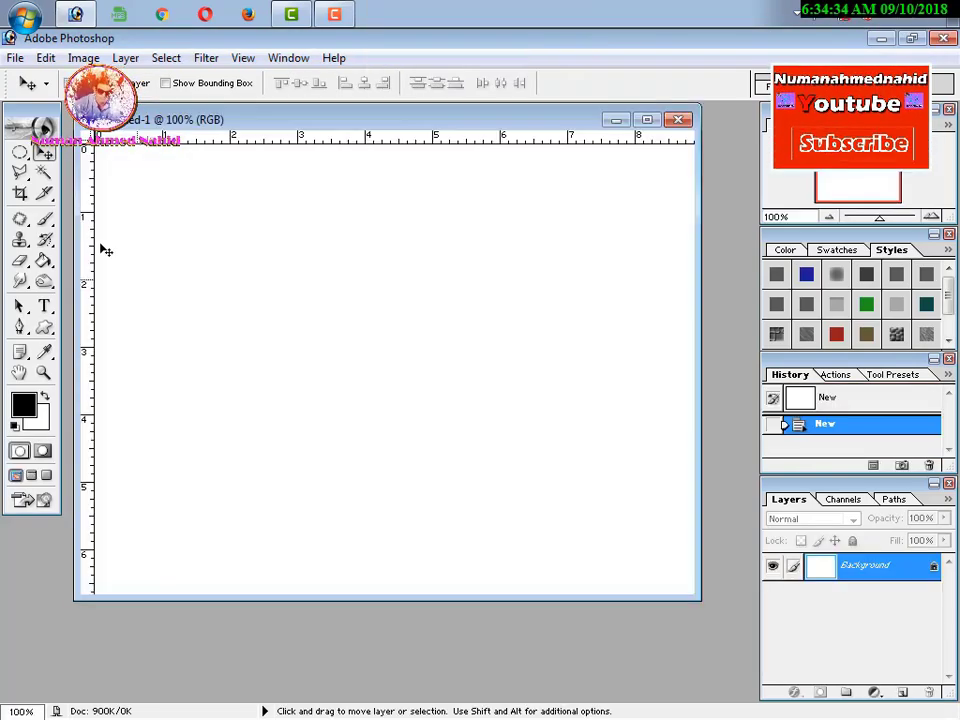
mouse_move(20, 152)
left_mouse_down()
mouse_move(75, 168)
mouse_move(115, 153)
left_mouse_up()
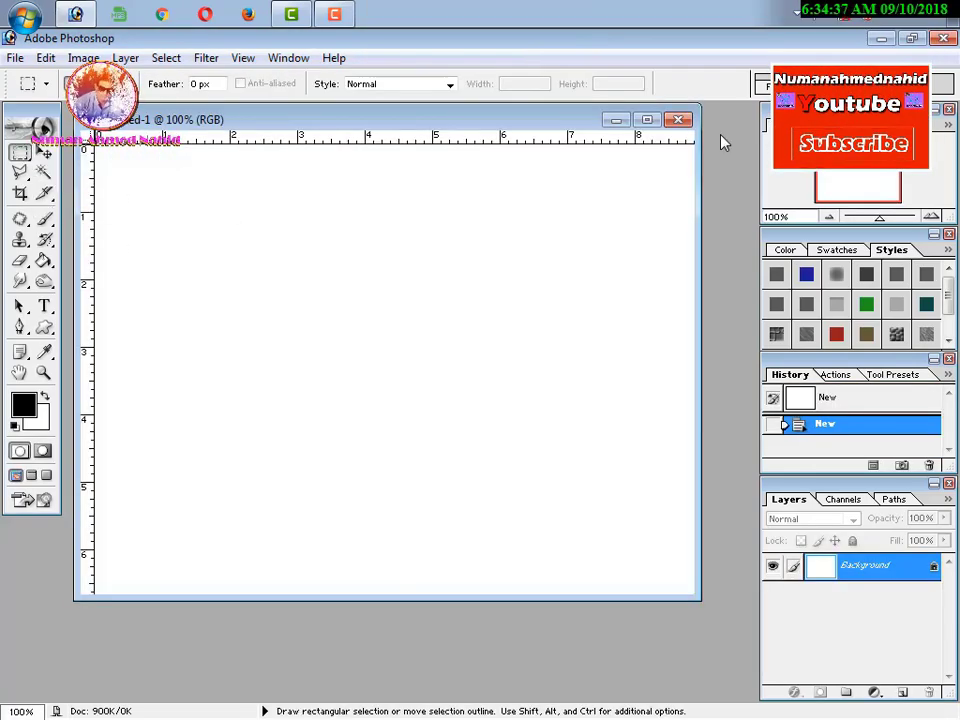
left_click(646, 121)
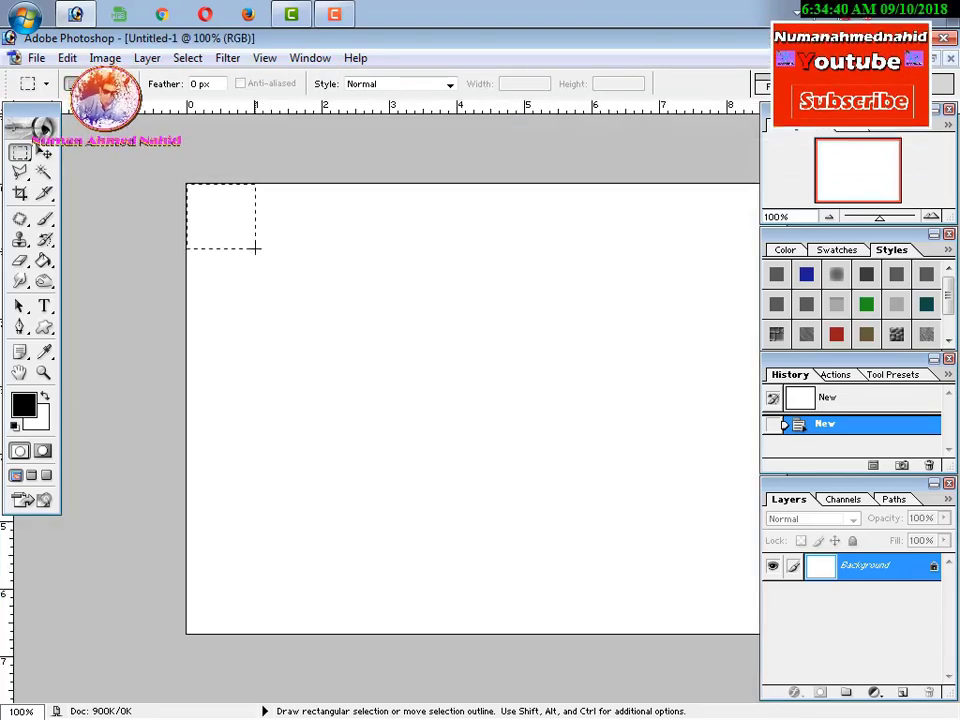
Fill a small square at the top-left black on a new layer.
left_click_drag(265, 249, 295, 272)
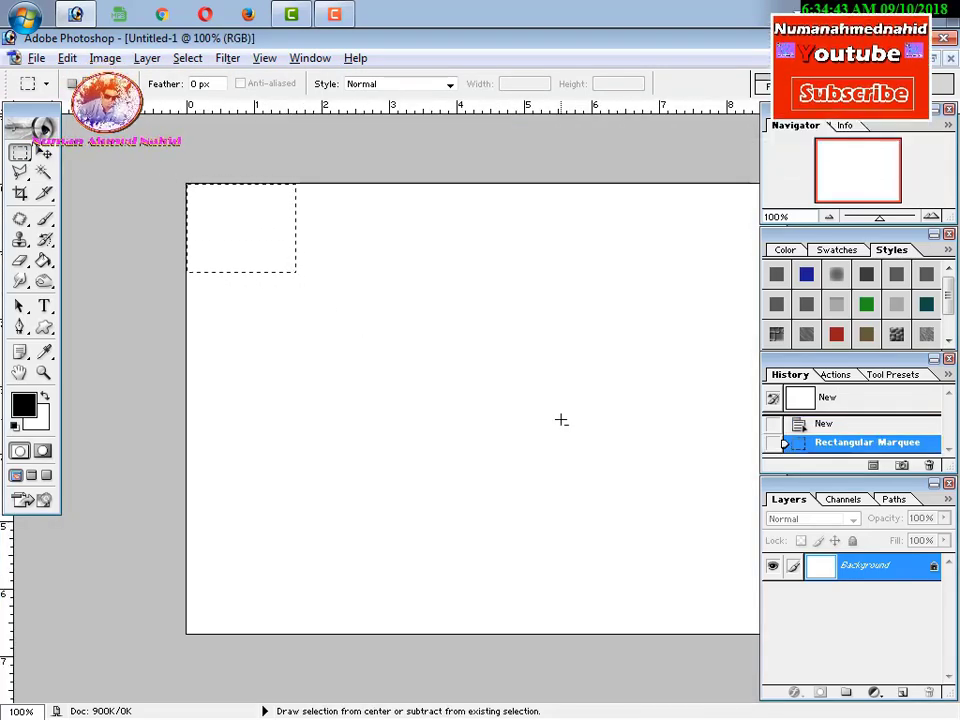
key("alt+BackSpace")
key("ctrl+z")
left_click(900, 692)
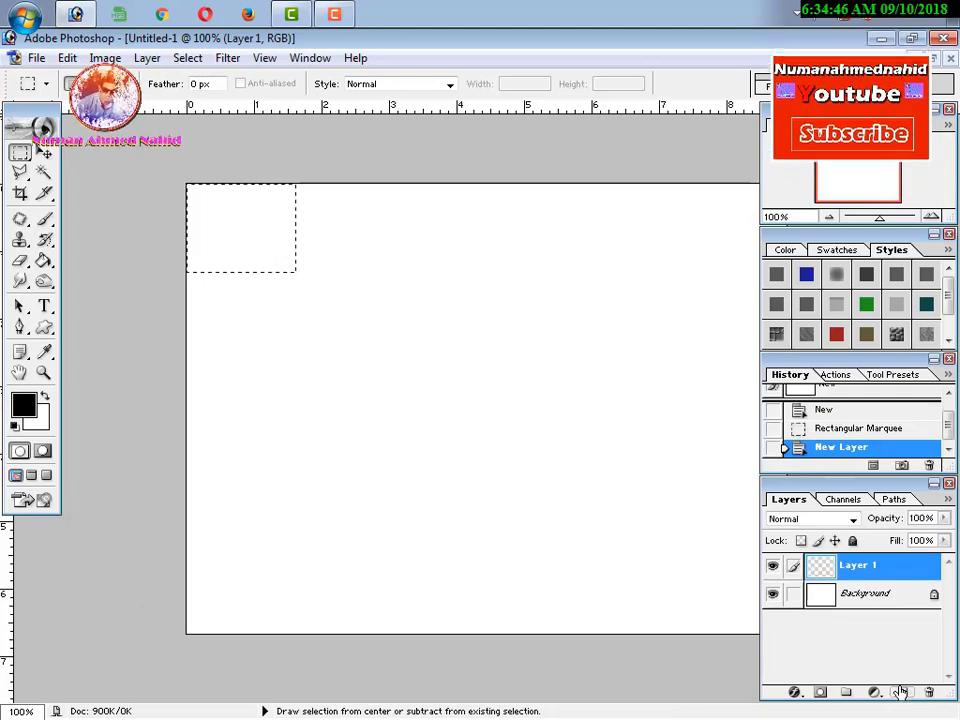
key("alt+BackSpace")
Copy the black square to the other corners and centre, then merge all layers.
mouse_move(238, 234)
left_mouse_down()
mouse_move(231, 579)
mouse_move(240, 596)
left_mouse_up()
key("ctrl+minus")
mouse_move(351, 529)
left_mouse_down()
mouse_move(649, 527)
mouse_move(674, 310)
mouse_move(488, 426)
left_mouse_up()
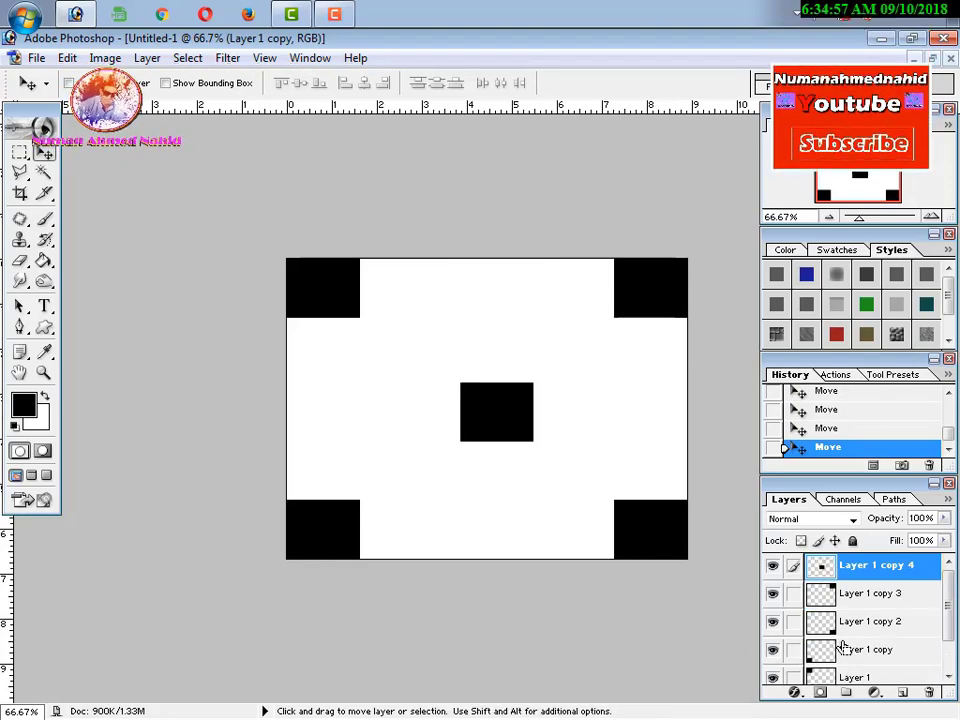
key("ctrl+shift+e")
Magic-wand the white area around the squares and make it a work path.
key("w")
left_click(375, 392)
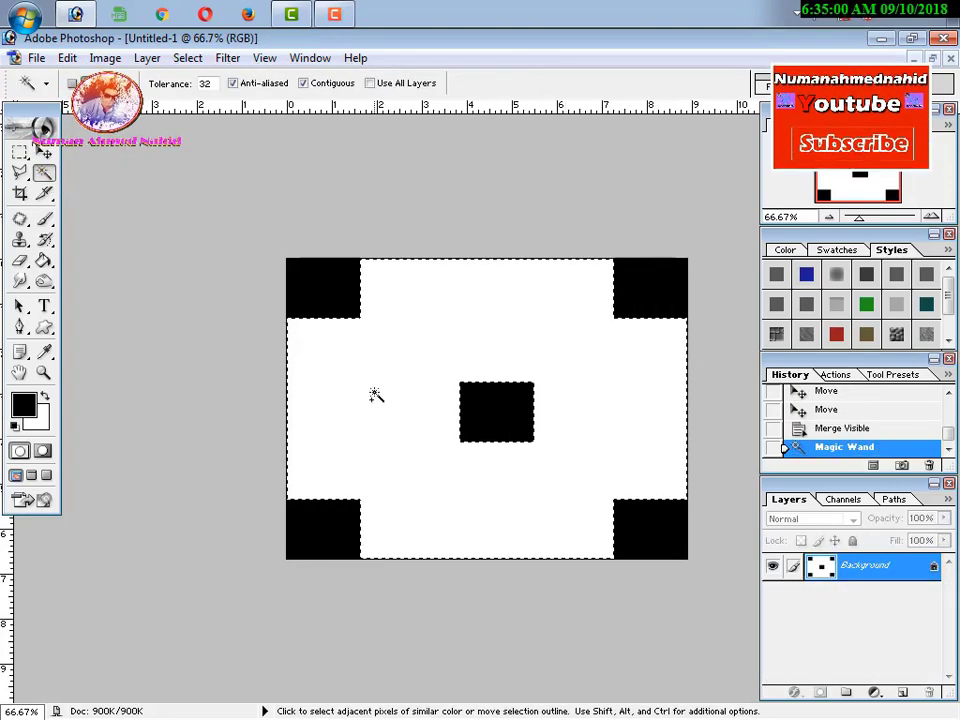
right_click(461, 337)
left_click(540, 557)
key("Return")
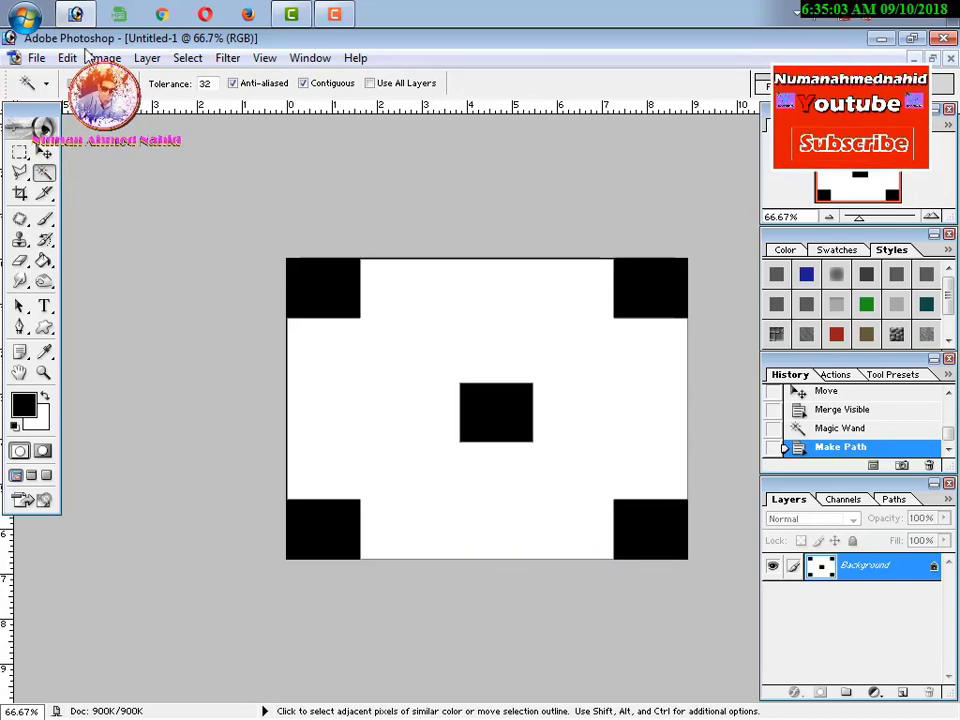
Define the path as custom shape Shape 1 and create a new document.
left_click(67, 58)
left_click(213, 490)
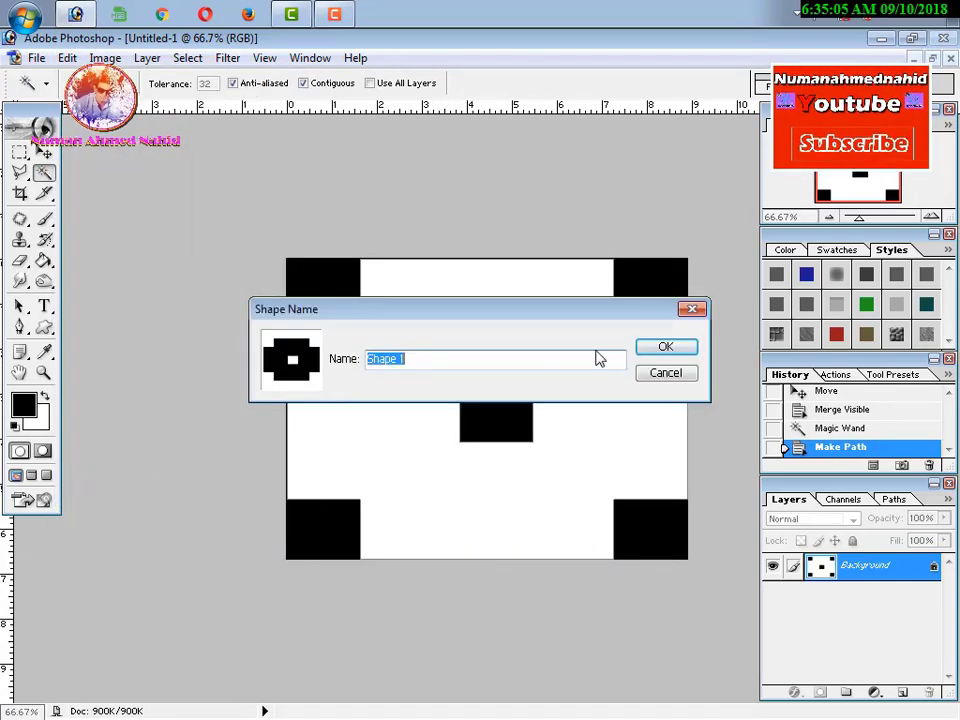
key("Return")
key("ctrl+n")
left_click(560, 281)
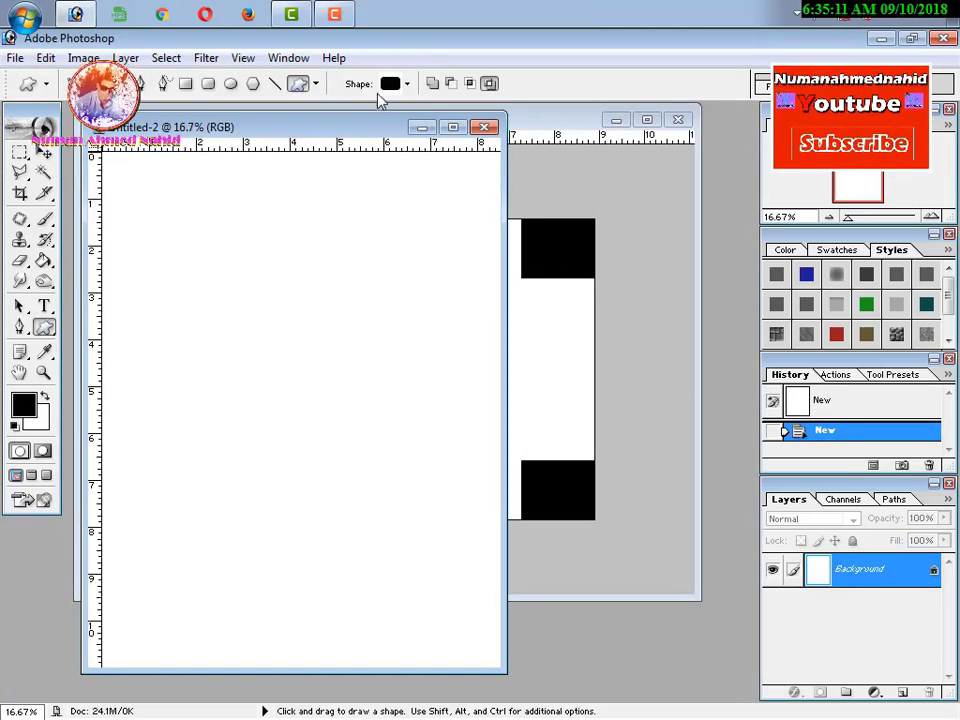
Draw the newly defined cross custom shape on the canvas.
left_click(406, 84)
double_click(450, 218)
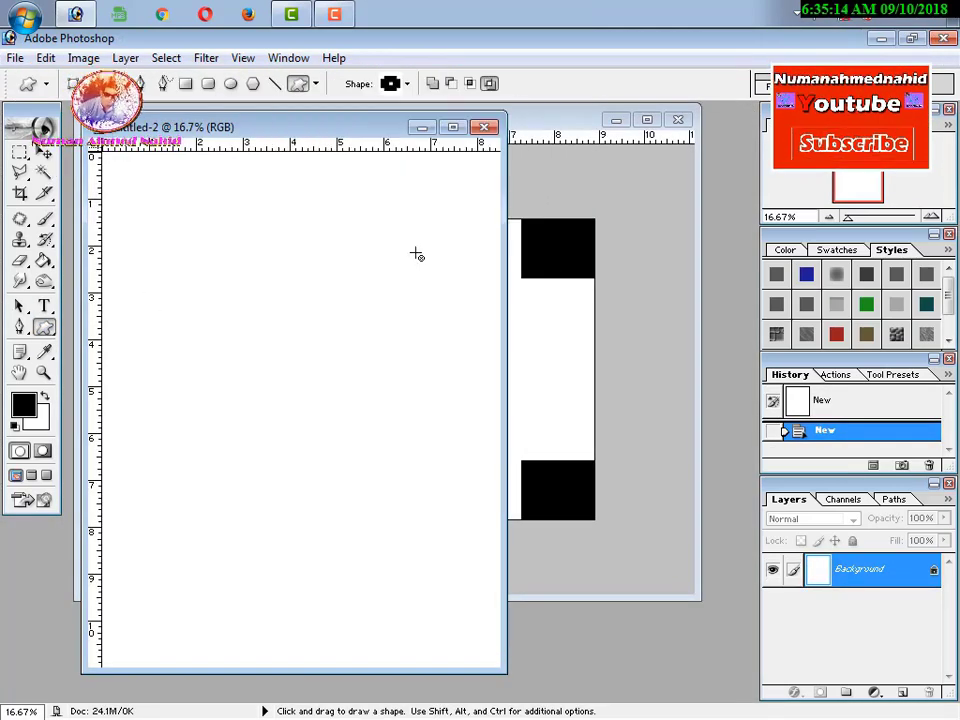
left_click_drag(416, 255, 428, 488)
right_click(321, 431)
Magic-wand the ring of the cross shape and fill it.
left_click(43, 172)
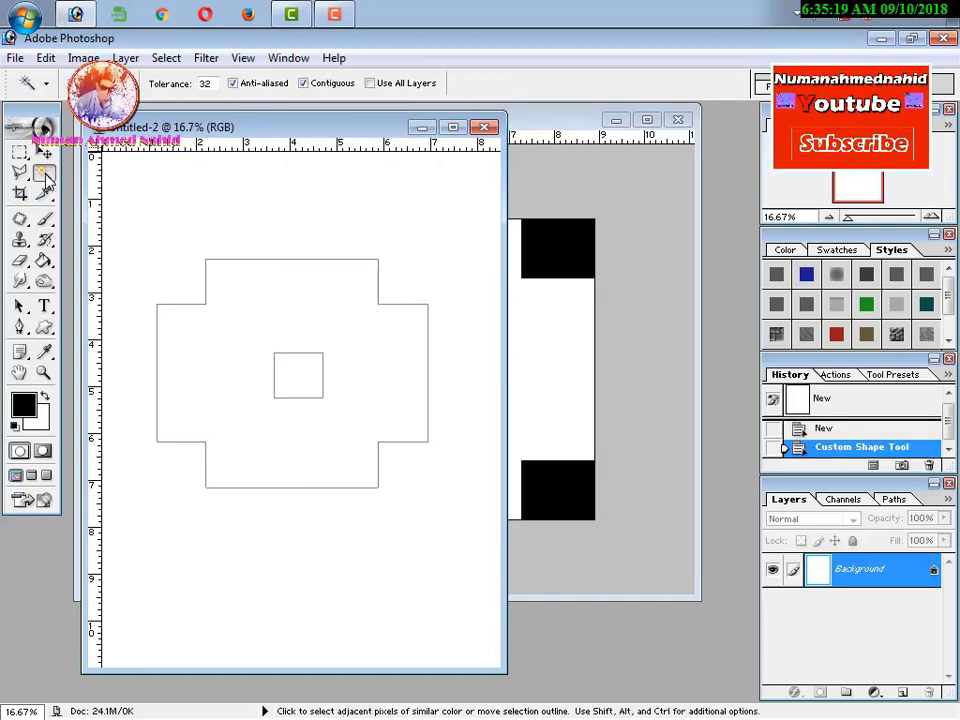
right_click(285, 411)
left_click(343, 463)
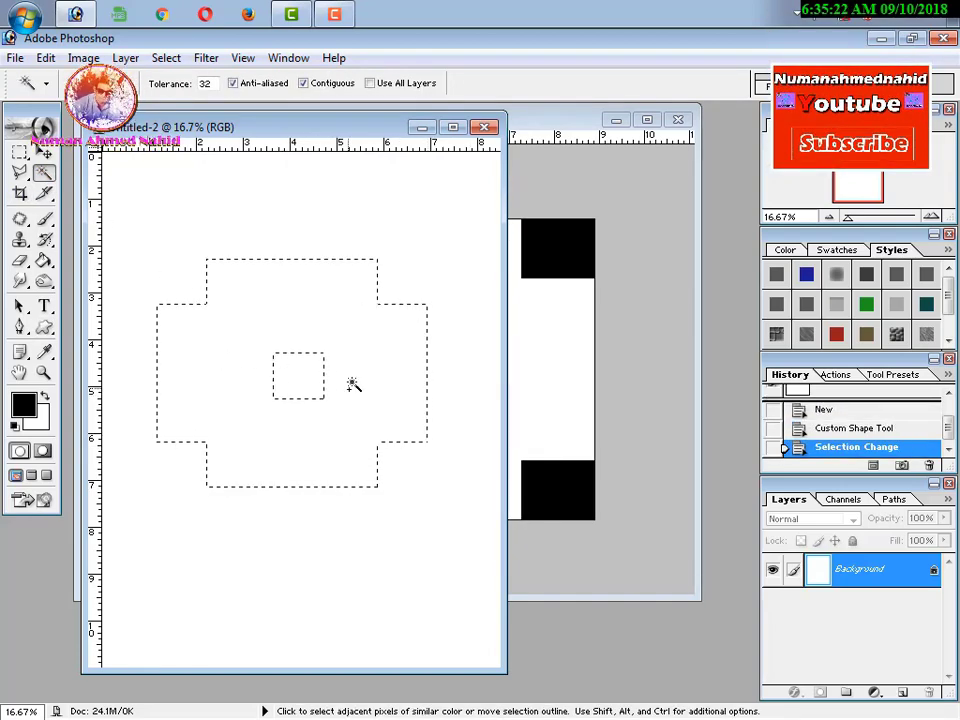
key("ctrl+BackSpace")
key("alt+BackSpace")
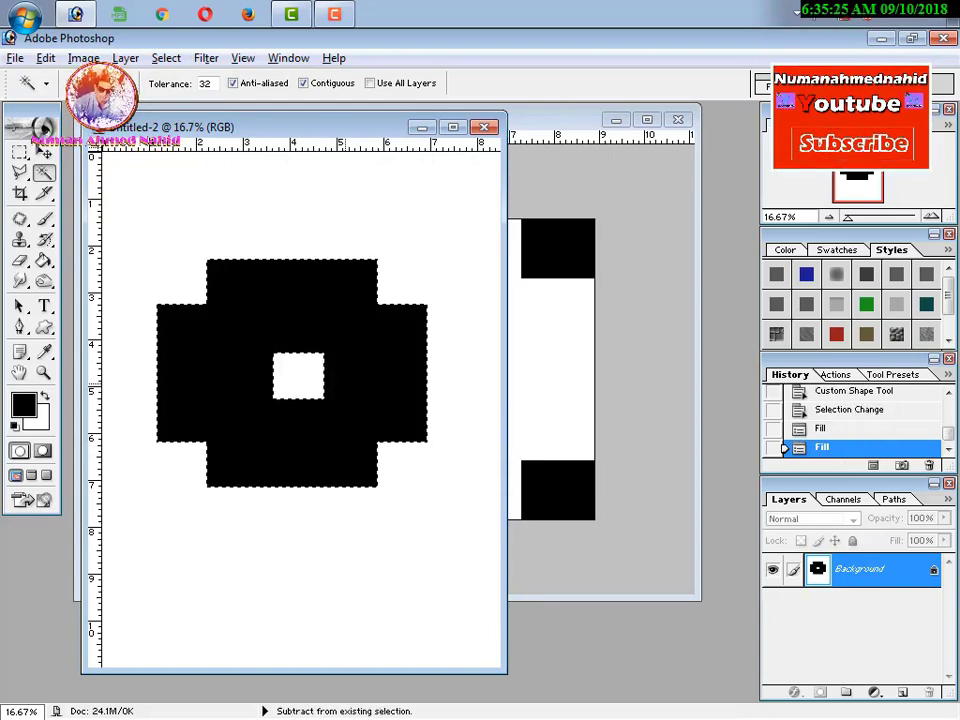
key("ctrl+d")
Dismiss the locked-layer error after a failed move and undo the deselect and second fill.
key("v")
left_click_drag(285, 364, 370, 385)
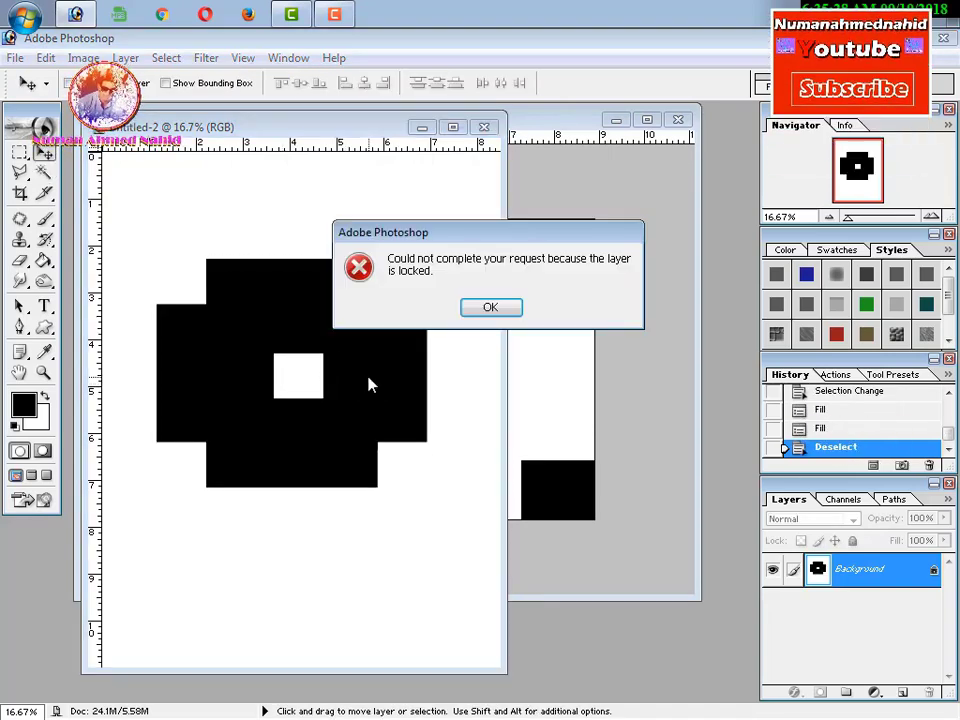
left_click(472, 309)
key("ctrl+z")
key("ctrl+alt+z")
Fill the ring selection red on a new layer and deselect.
key("ctrl+alt+shift+n")
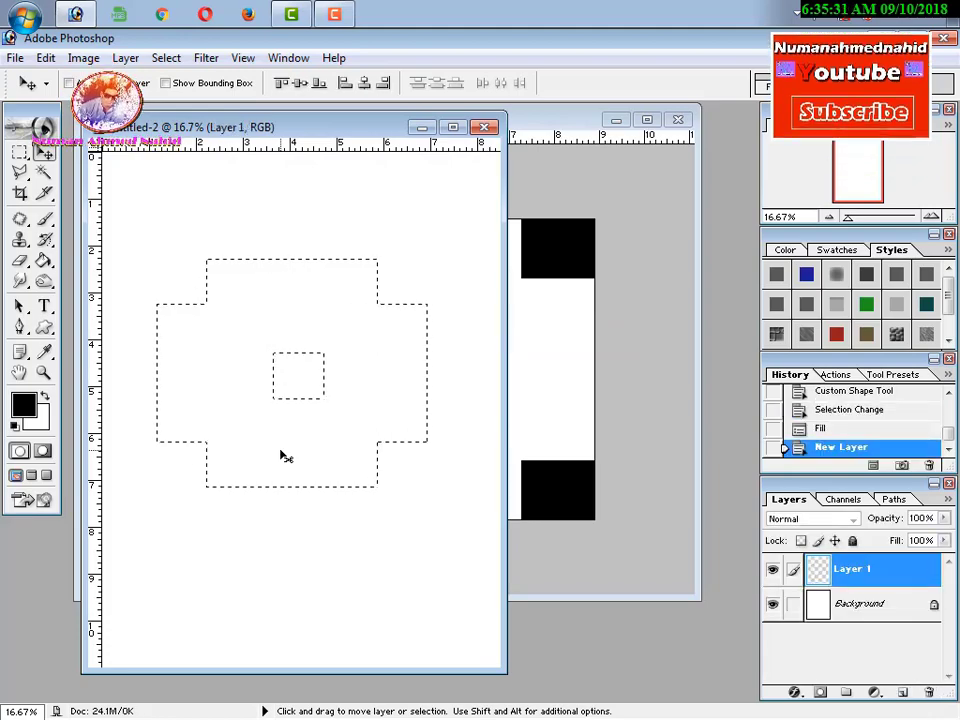
left_click(36, 419)
key("Return")
key("ctrl+BackSpace")
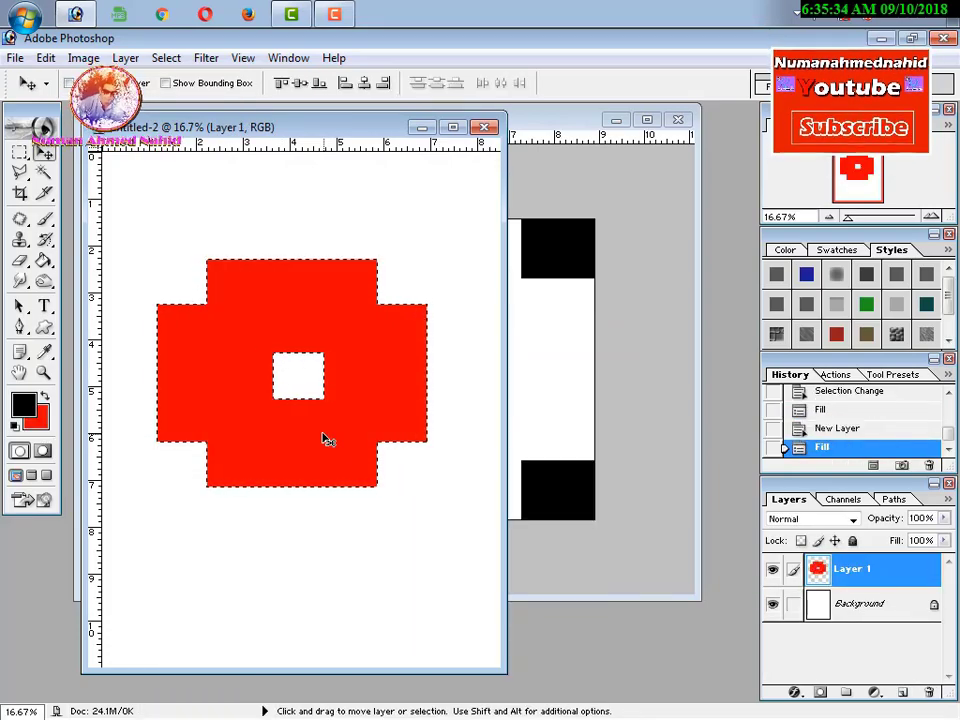
key("ctrl+d")
Open the portrait photo 20180822_181355.jpg from the personal folder.
key("super")
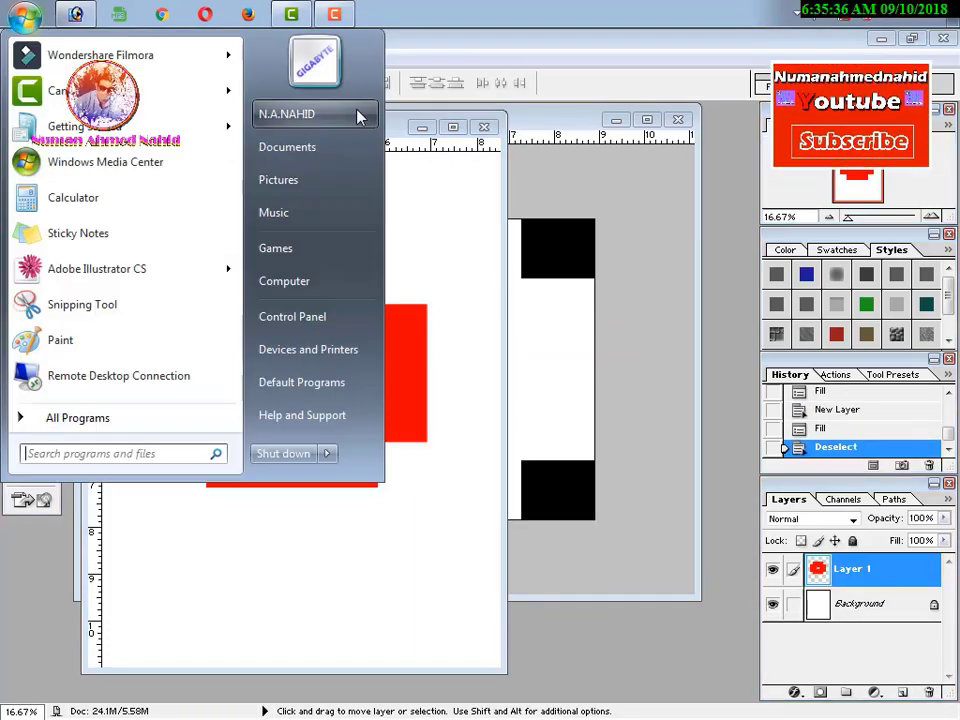
left_click(355, 113)
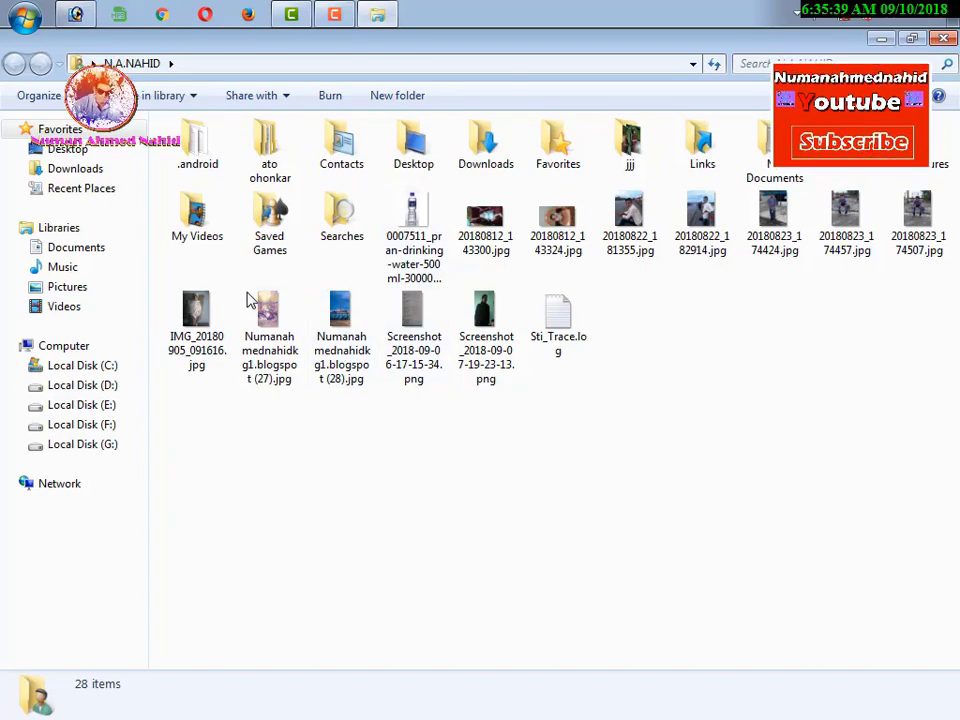
left_click_drag(637, 228, 255, 409)
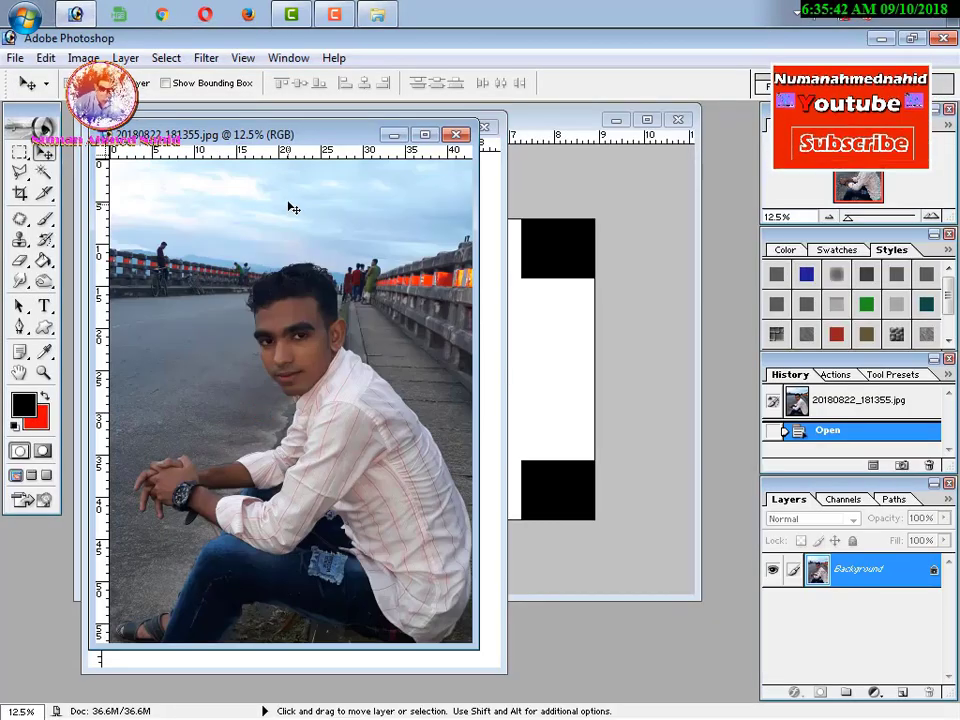
Copy the red frame into the photo and scale it with Free Transform.
key("ctrl+Tab")
left_click_drag(246, 381, 505, 393)
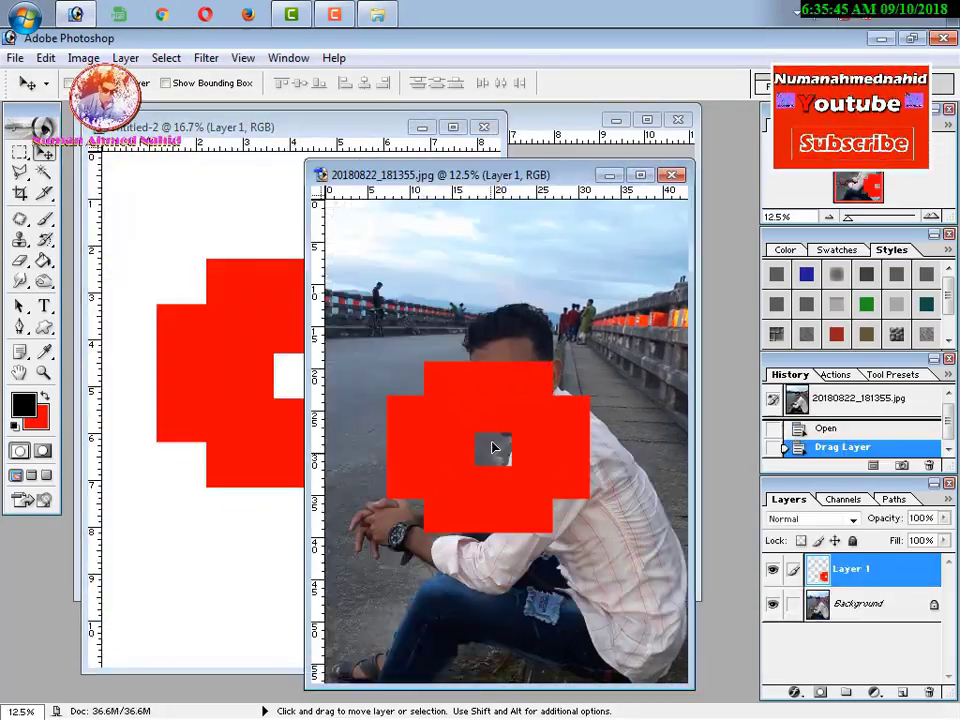
left_click(641, 177)
key("ctrl+t")
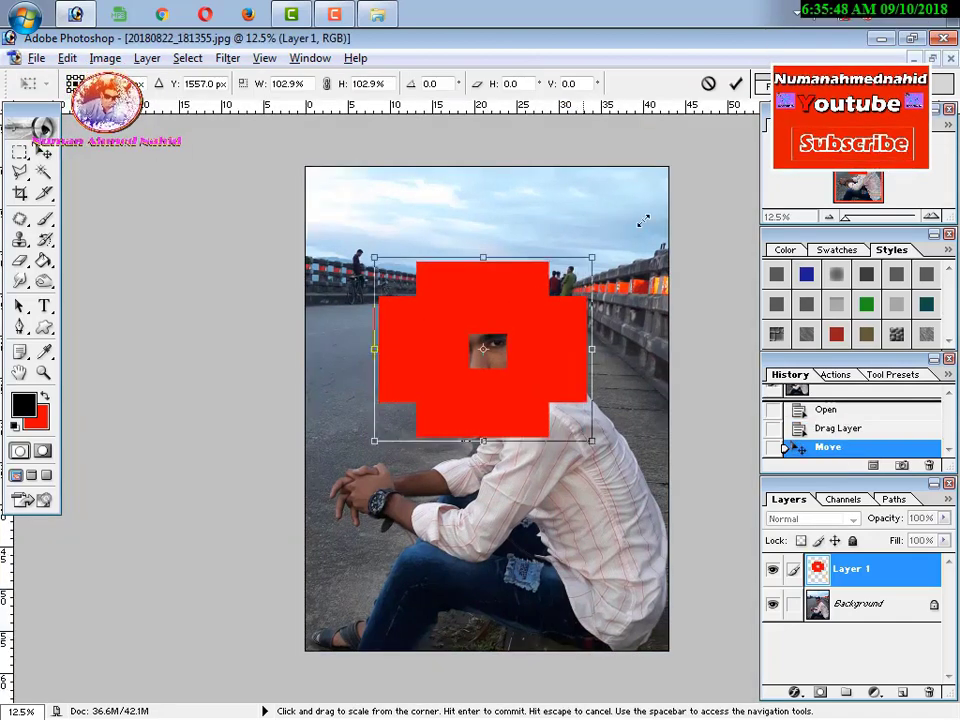
left_click_drag(590, 261, 842, 47)
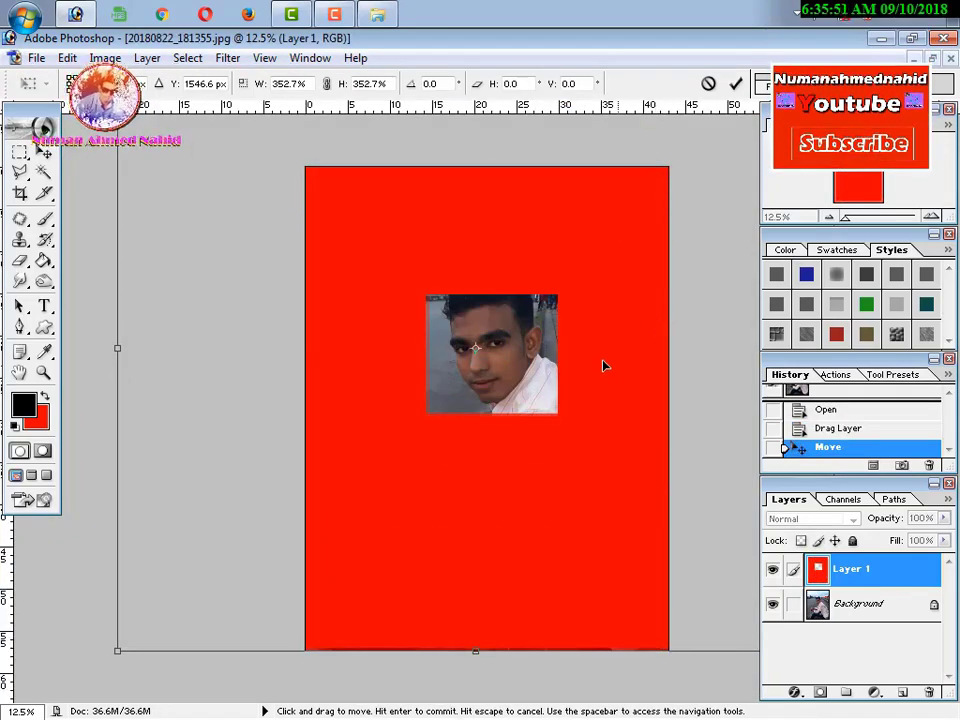
key("ctrl+minus")
left_click_drag(660, 225, 553, 311, "alt")
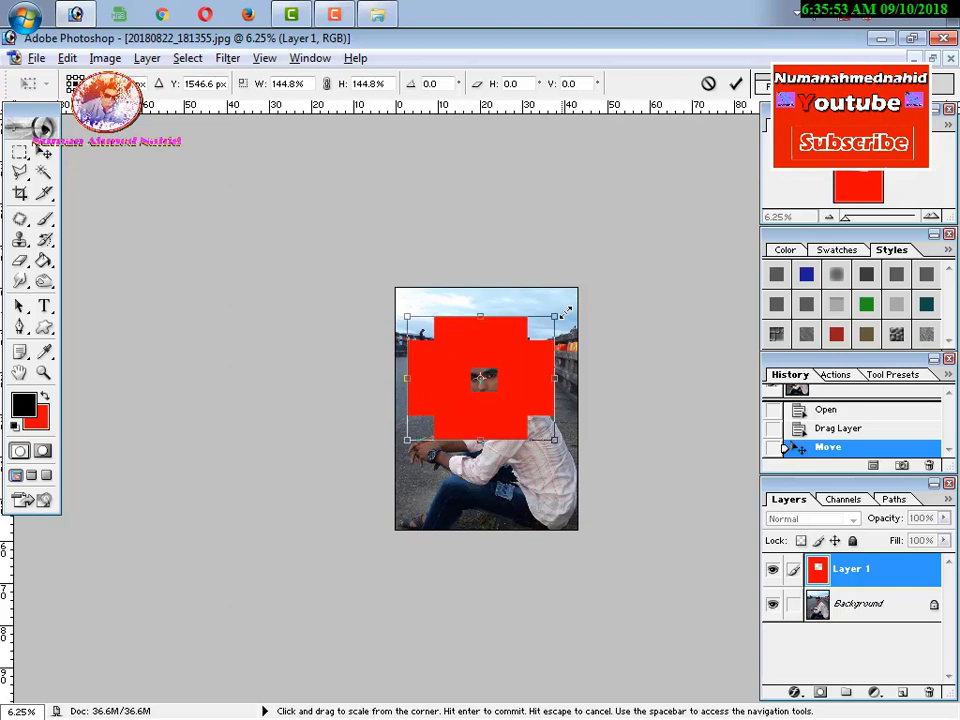
key("Return")
Position the frame so the face sits in the centre cutout.
mouse_move(490, 346)
left_mouse_down()
mouse_move(518, 362)
mouse_move(513, 420)
left_mouse_up()
left_click(44, 173)
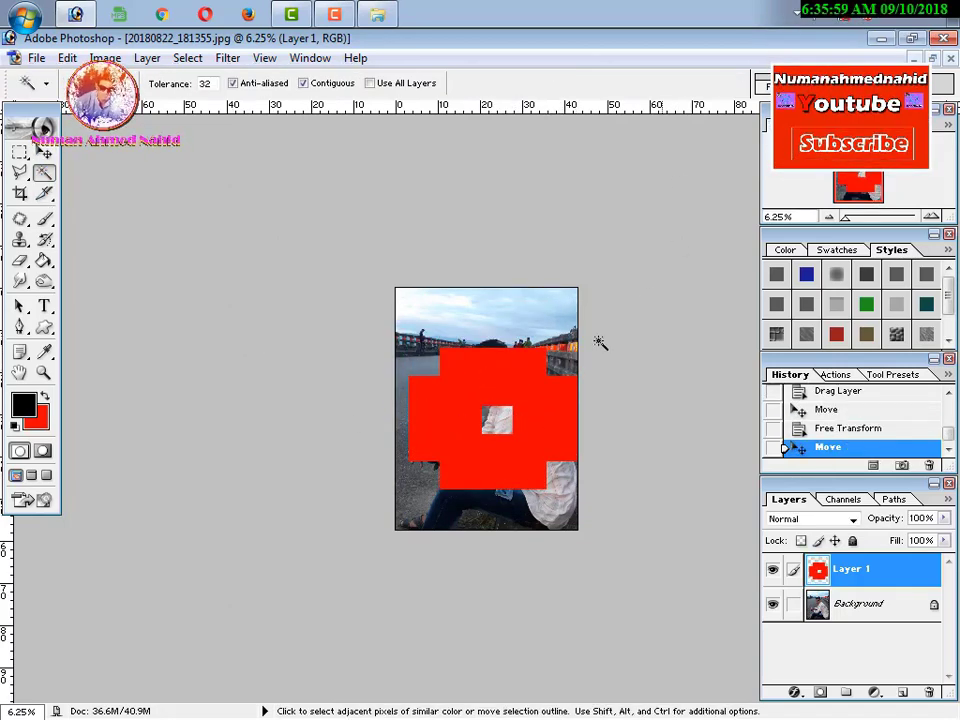
key("ctrl+d")
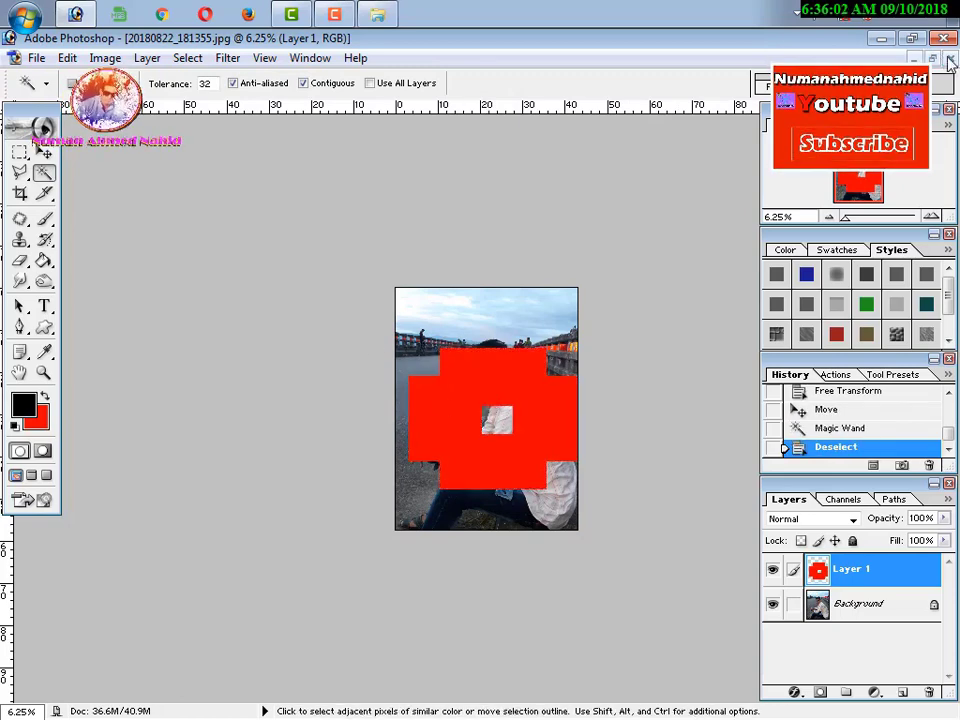
left_click(950, 58)
Close the photo, Untitled-2 and Untitled-1, declining to save each.
left_click(493, 308)
key("ctrl+w")
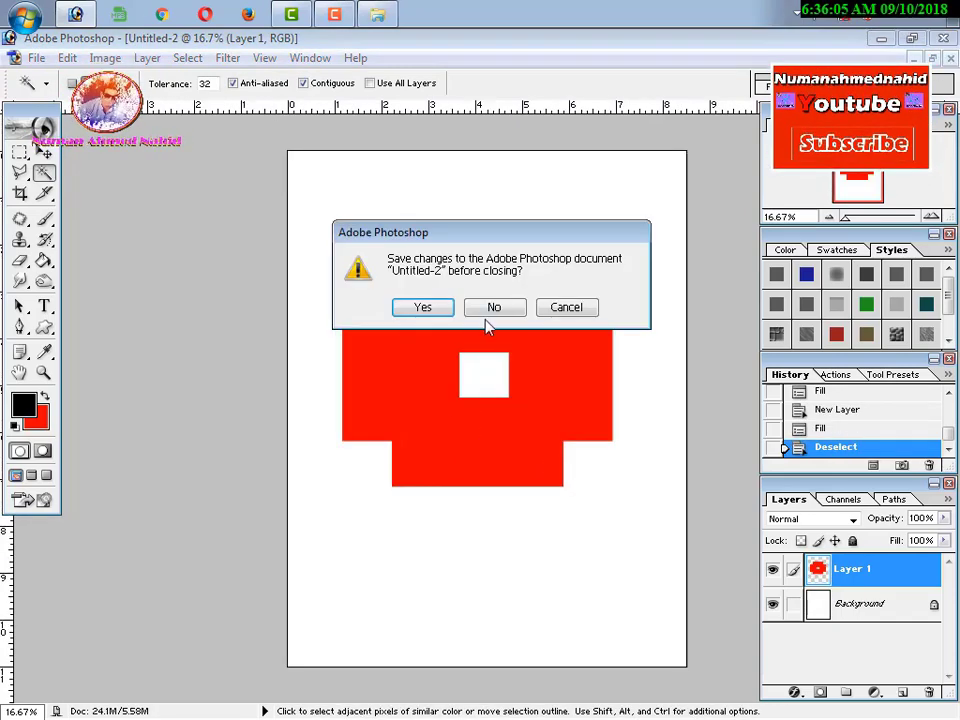
left_click(490, 312)
key("ctrl+w")
left_click(480, 318)
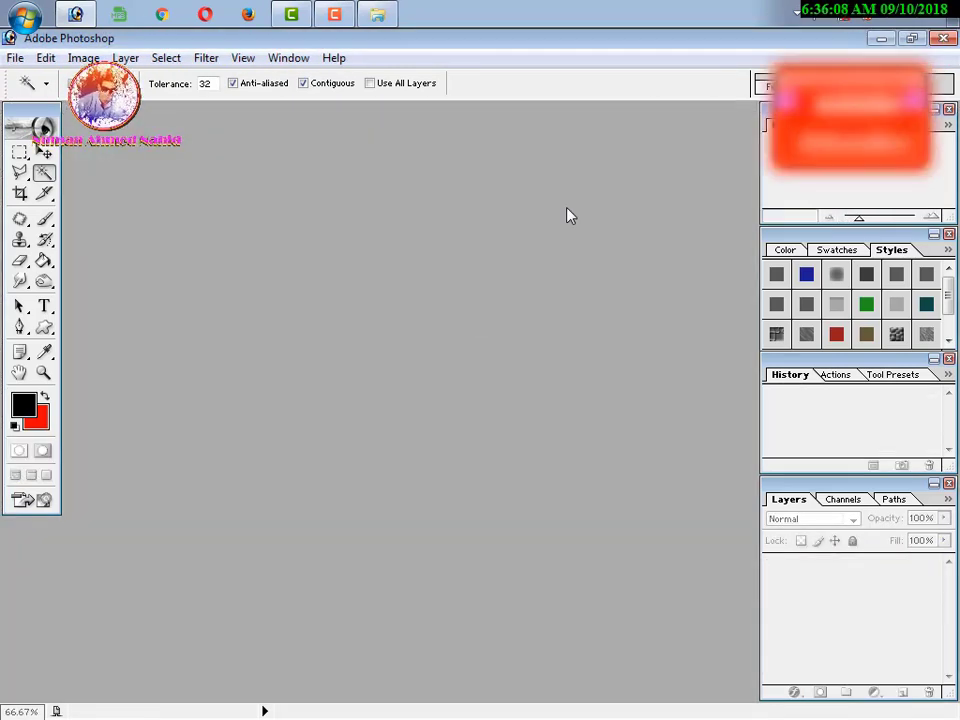